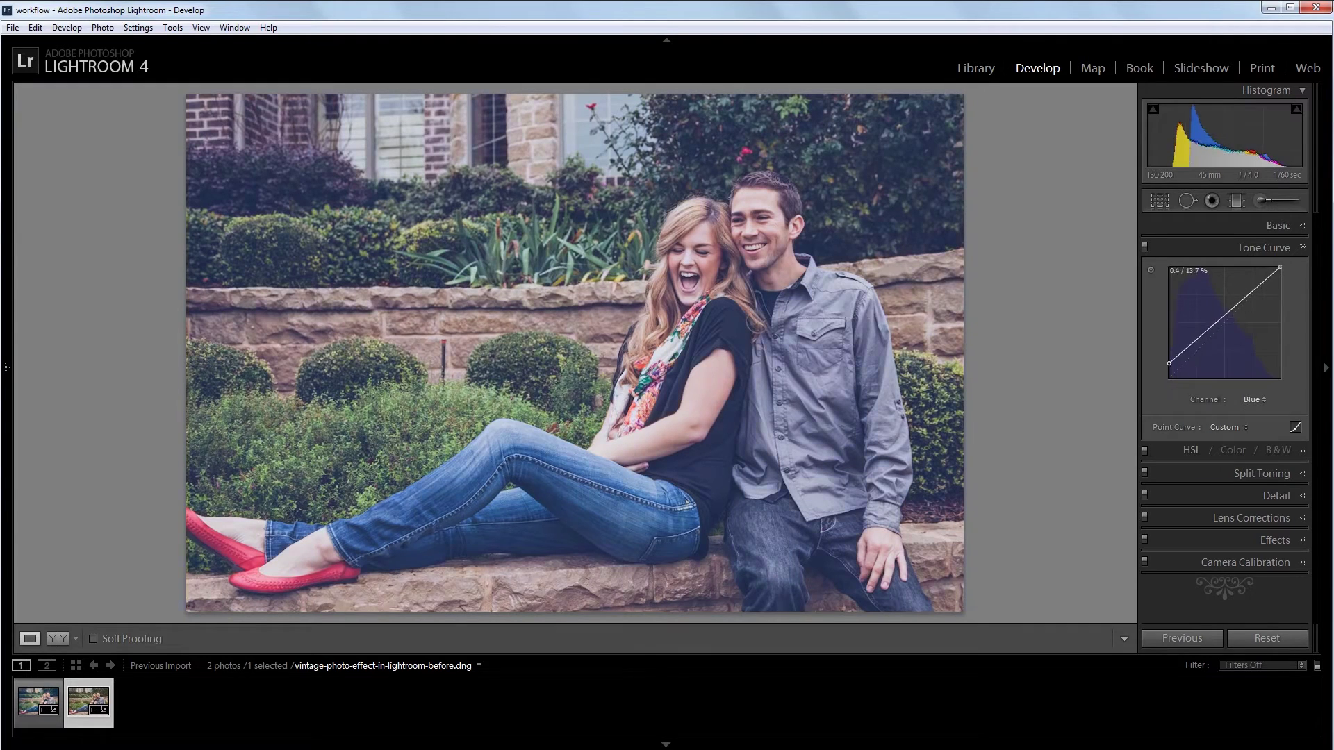
Step: Review the finished edit's blue and red tone curves and its corner vignette
{"action": "left_click_drag", "start_coordinate": [1198, 349], "coordinate": [1199, 342]}
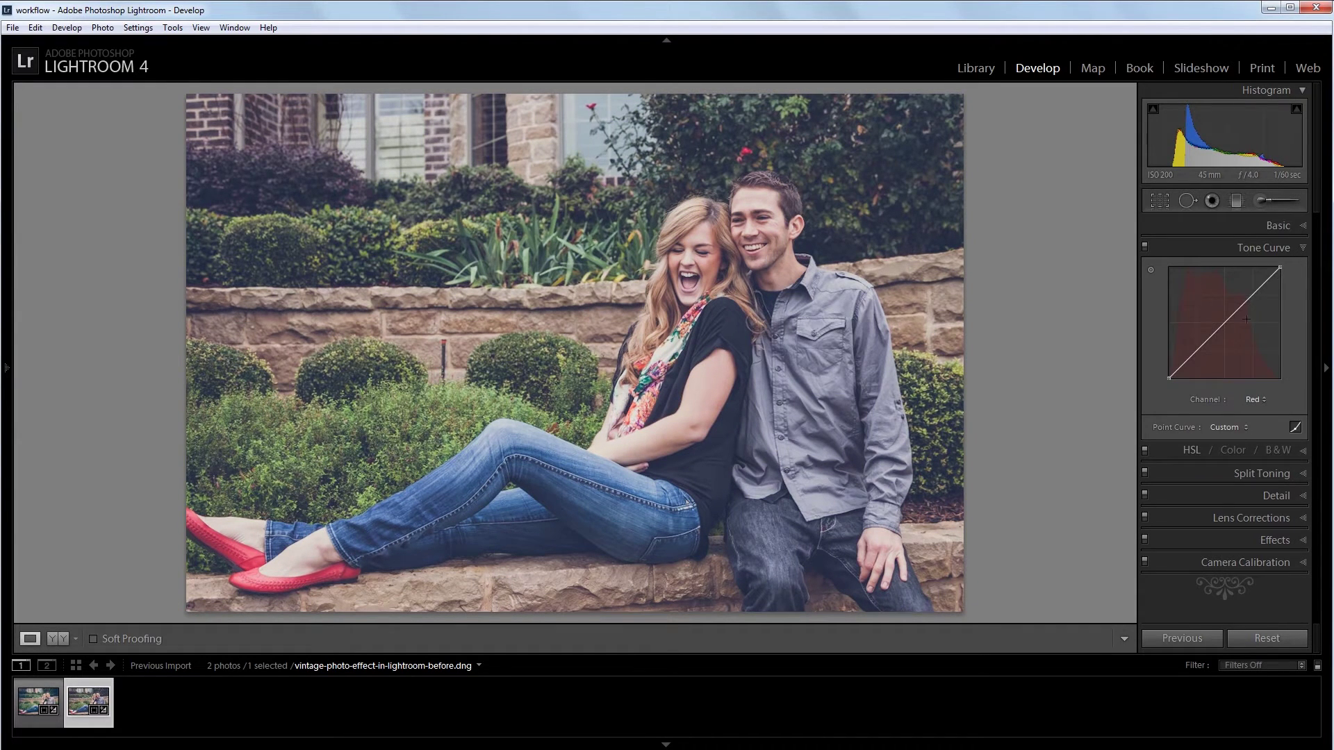
{"action": "left_click", "coordinate": [1196, 352]}
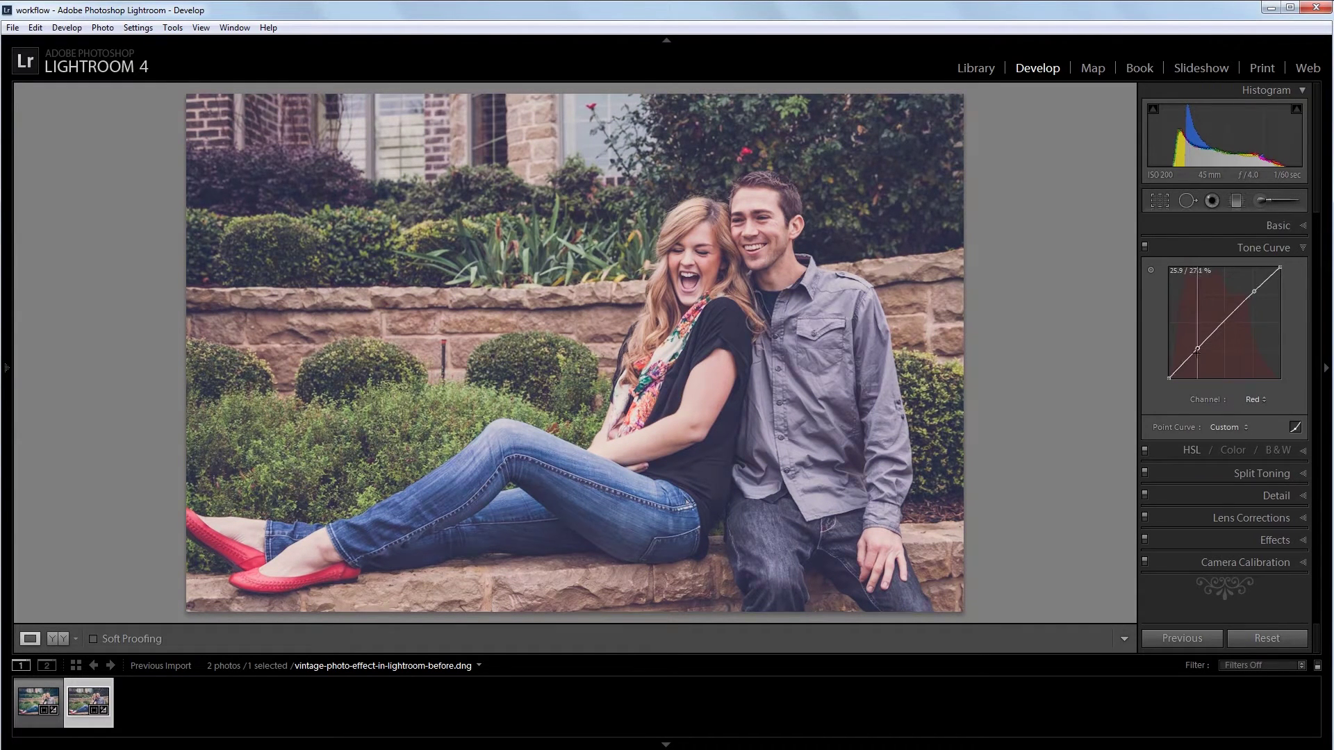
{"action": "left_click_drag", "start_coordinate": [1254, 296], "coordinate": [1255, 293]}
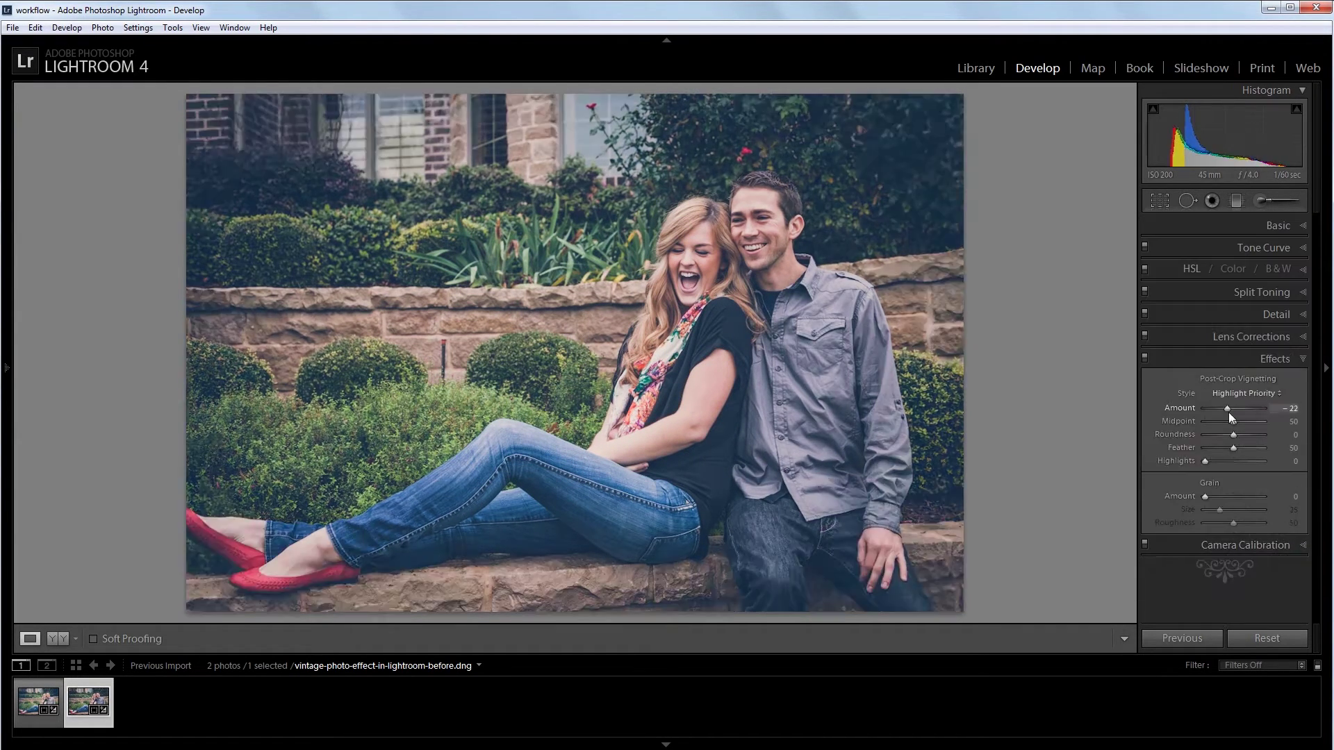
{"action": "left_click_drag", "start_coordinate": [1233, 421], "coordinate": [1239, 423]}
Step: Check the warm/cool split toning, then switch from the edited version to the unedited photo
{"action": "left_click", "coordinate": [1253, 293]}
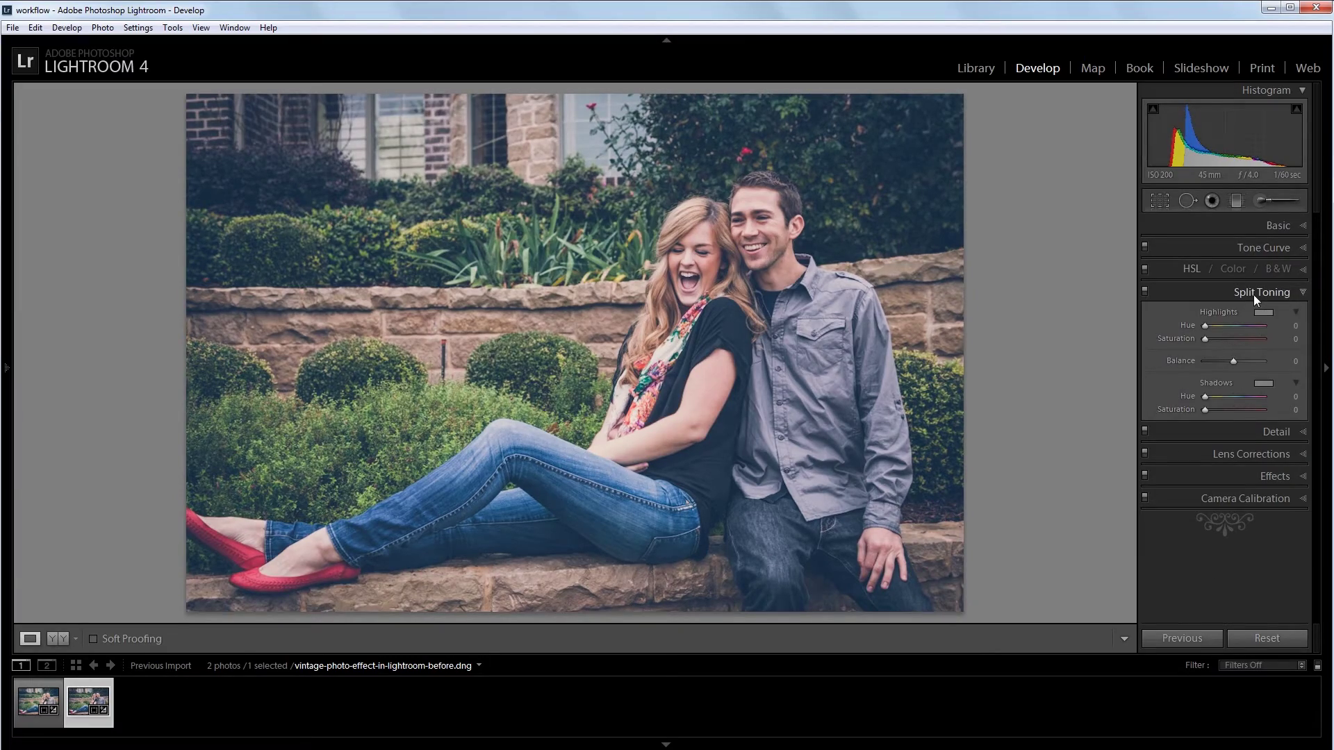
{"action": "left_click_drag", "start_coordinate": [1204, 339], "coordinate": [1270, 342]}
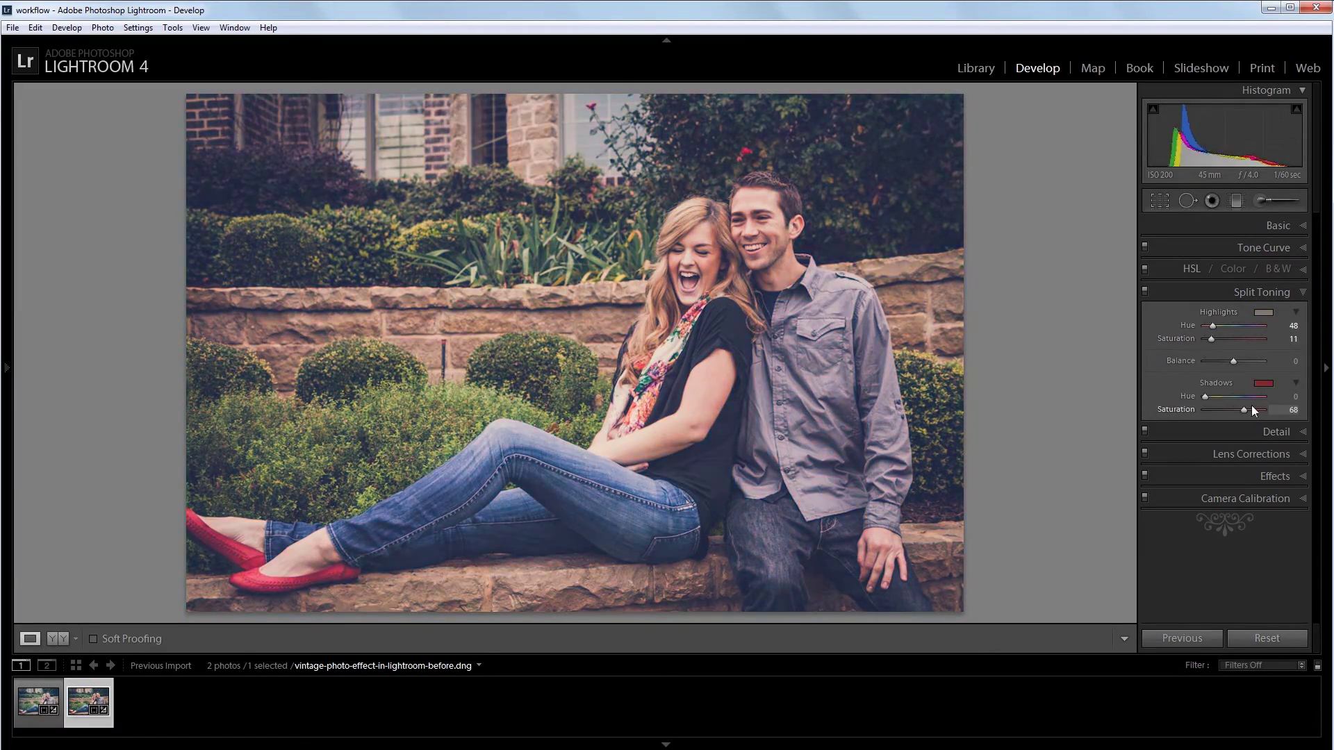
{"action": "left_click_drag", "start_coordinate": [1252, 407], "coordinate": [1213, 410]}
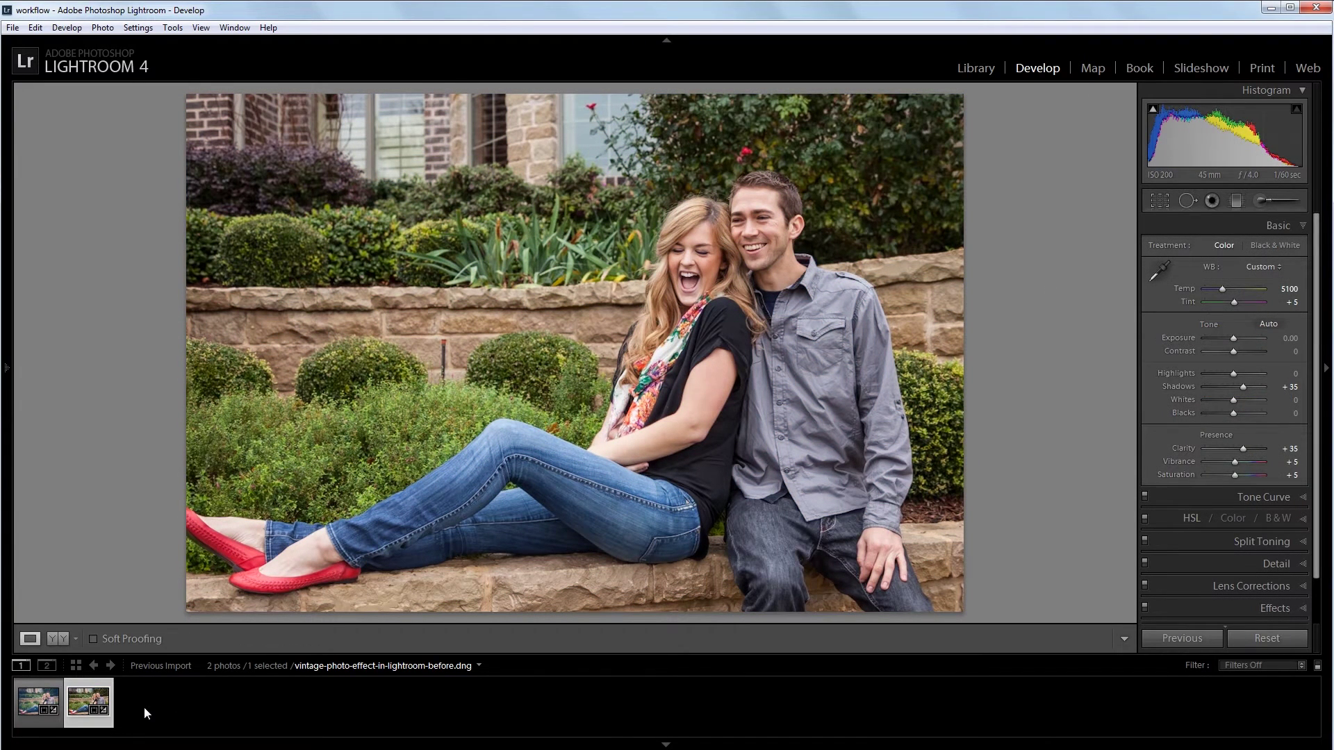
{"action": "left_click", "coordinate": [32, 702]}
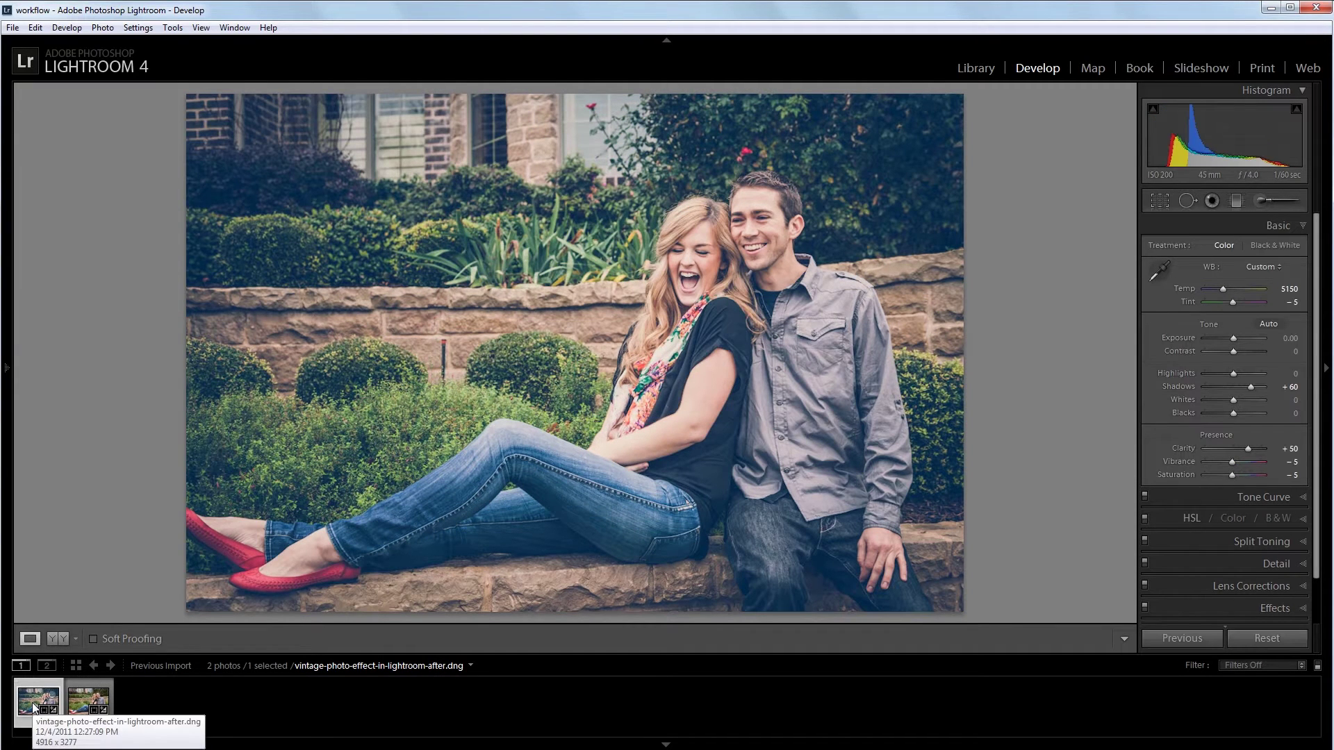
{"action": "left_click", "coordinate": [73, 709]}
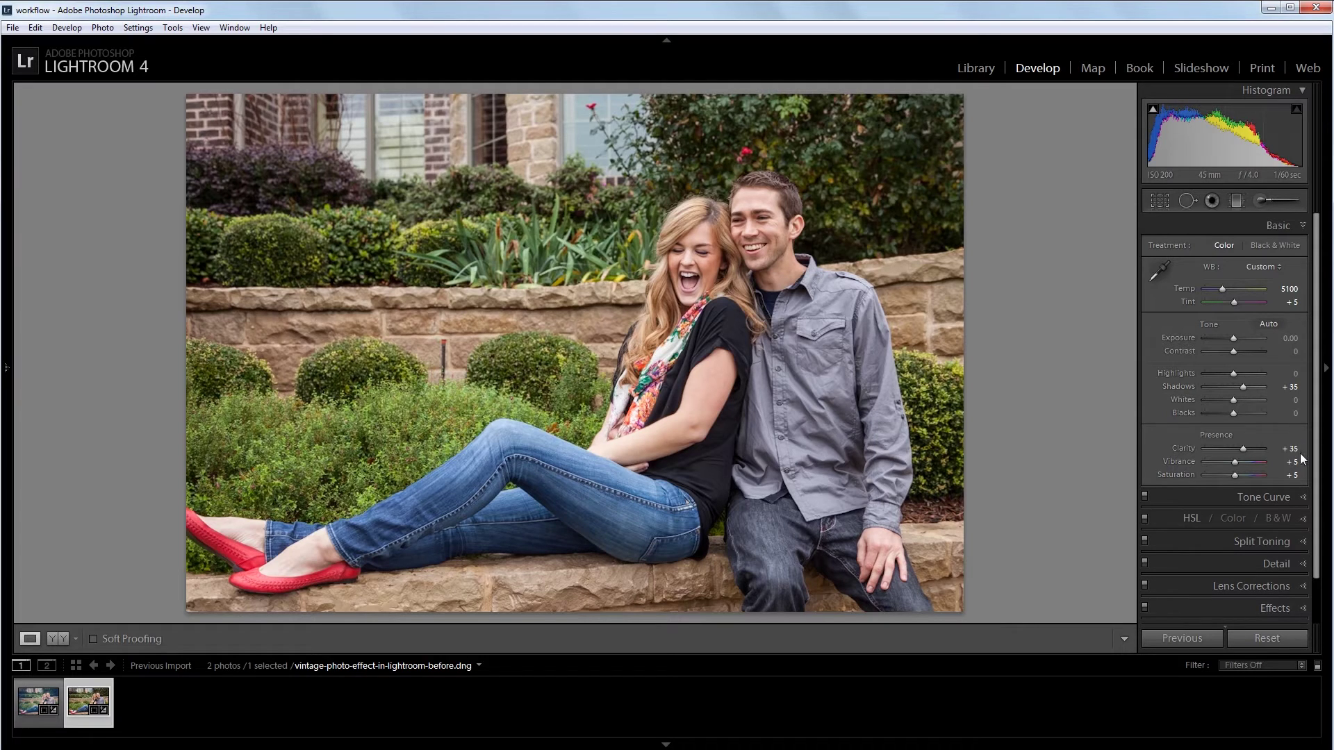
Step: Review the Detail panel's sharpening and noise reduction, then the Canon lens profile corrections
{"action": "left_click", "coordinate": [1285, 566]}
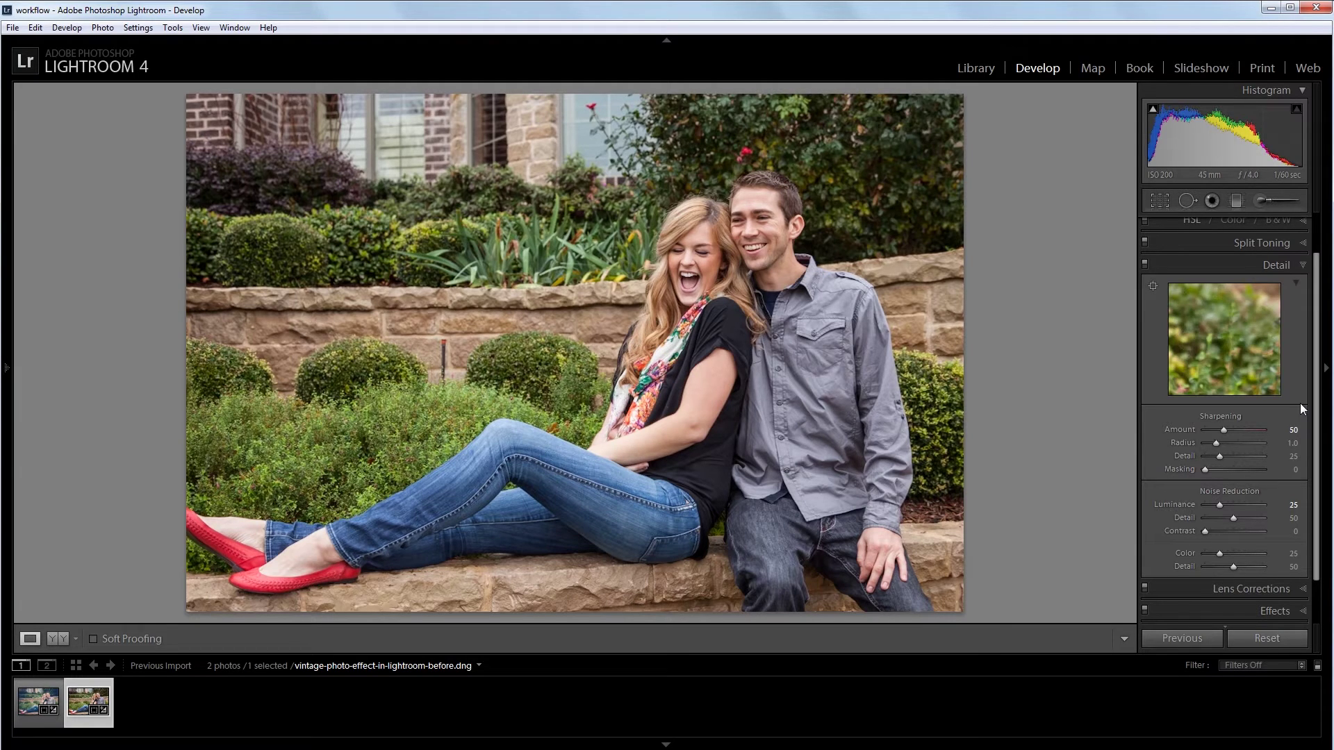
{"action": "left_click", "coordinate": [1249, 589]}
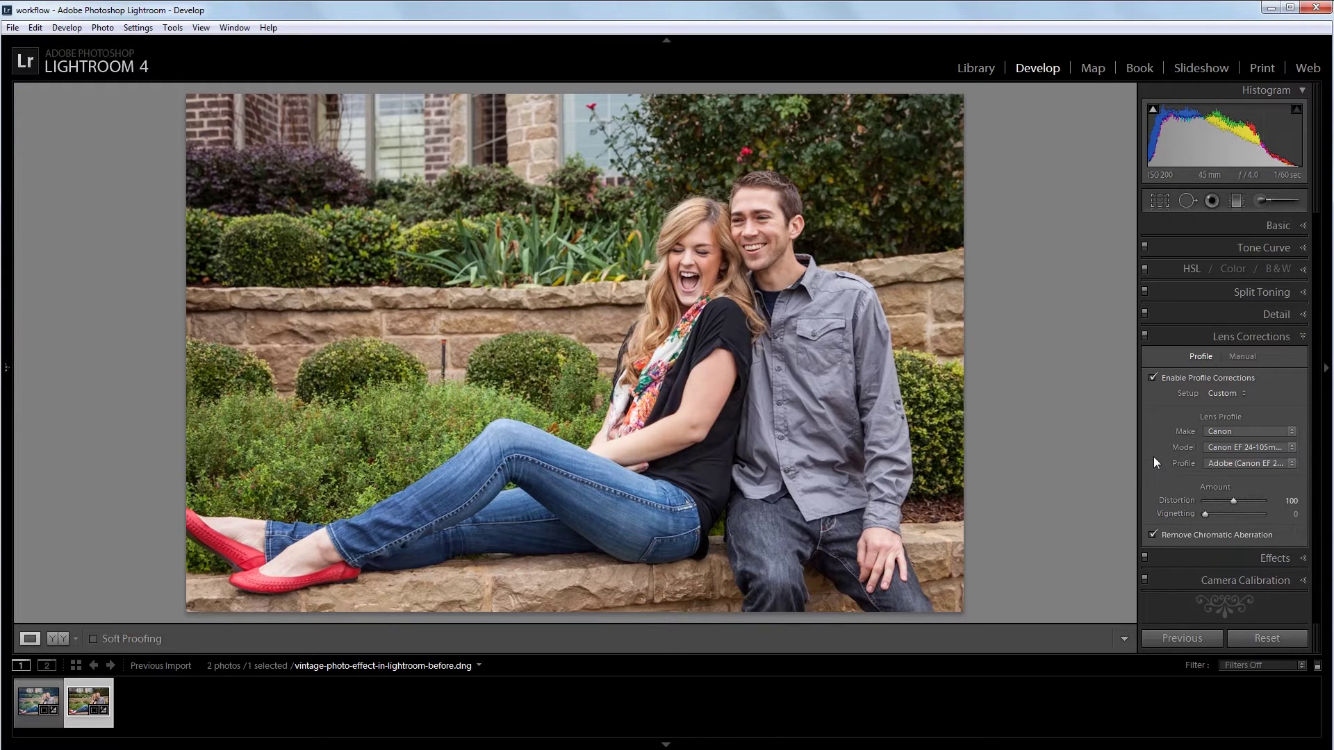
{"action": "left_click", "coordinate": [1273, 232]}
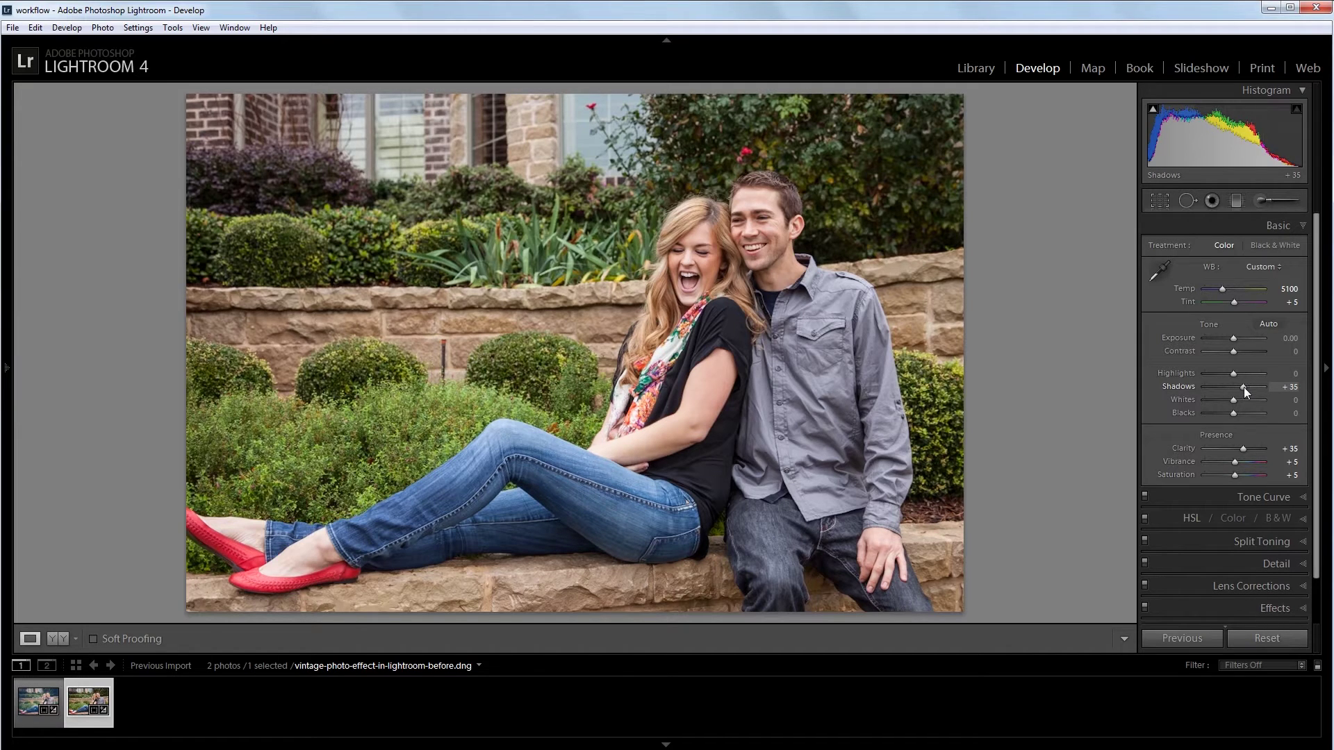
Step: Raise Shadows from +35 to +63 and lower Vibrance and Saturation to -5
{"action": "left_click_drag", "start_coordinate": [1243, 386], "coordinate": [1252, 386]}
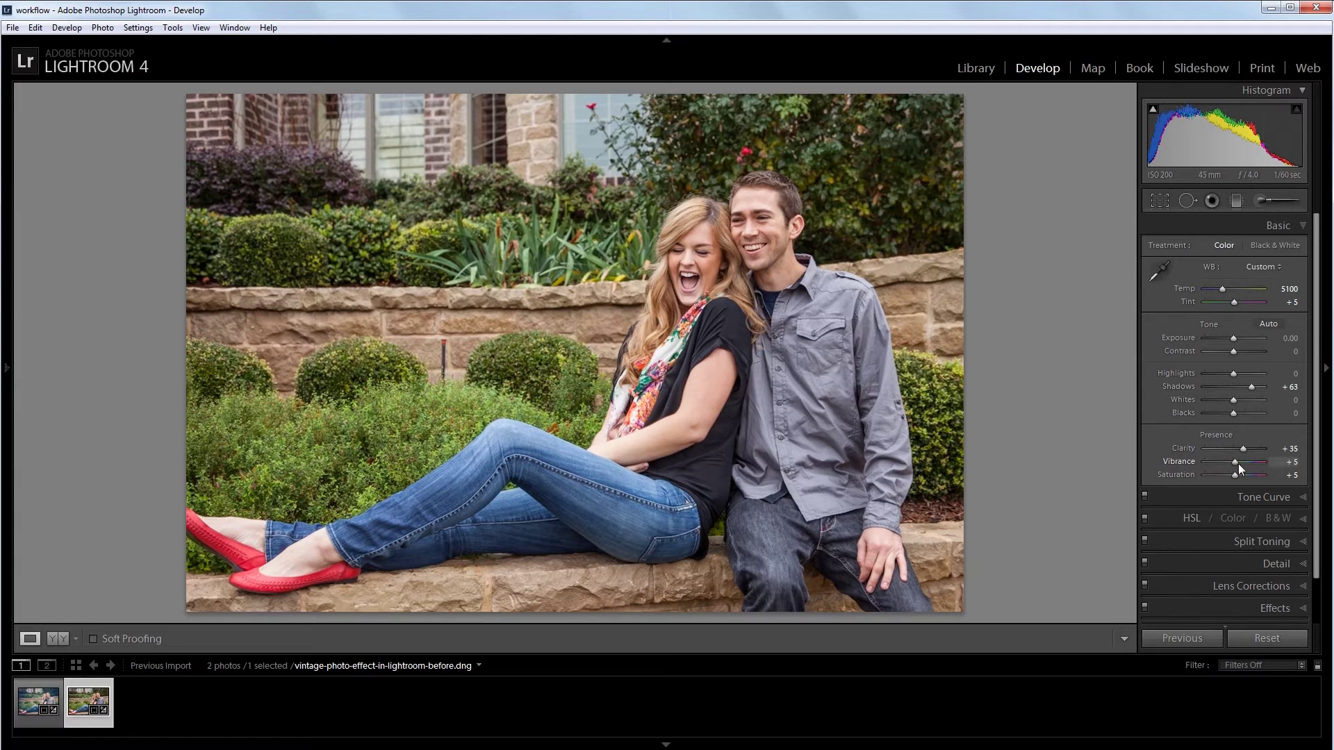
{"action": "left_click_drag", "start_coordinate": [1236, 462], "coordinate": [1232, 476]}
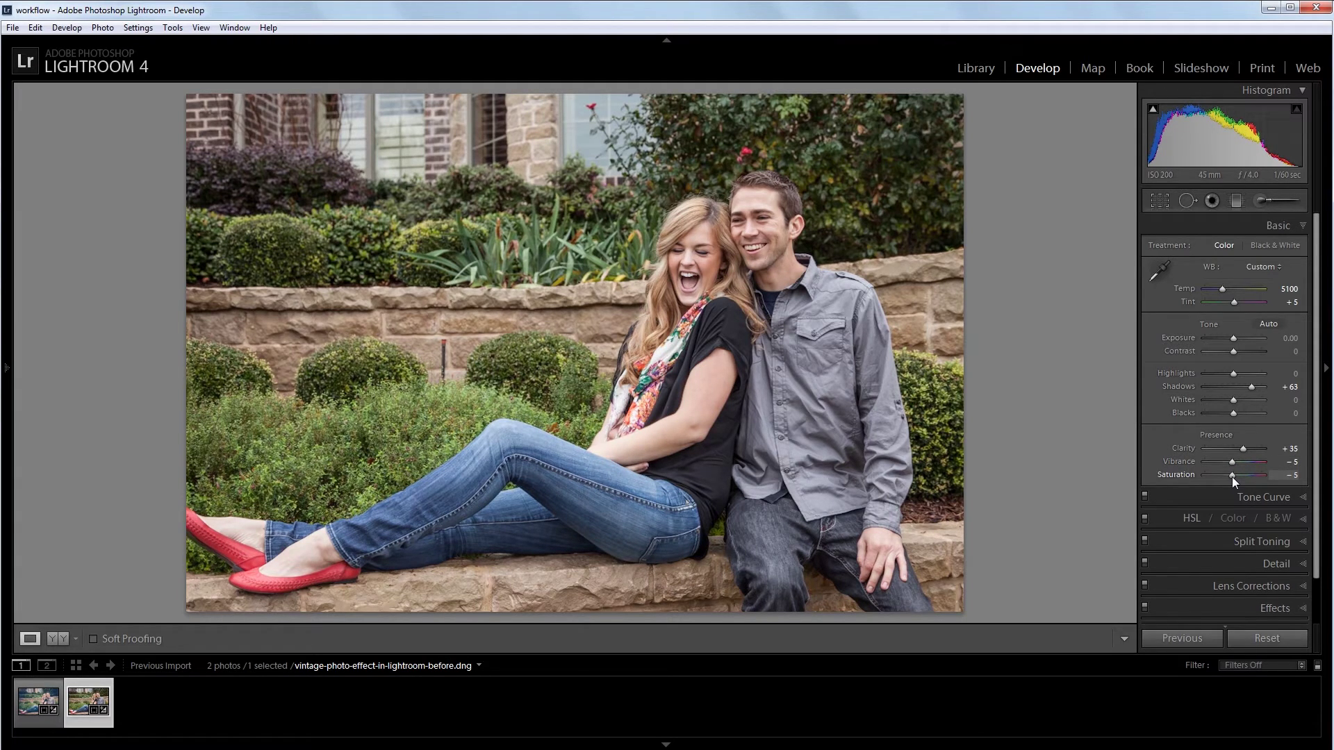
Step: Lift the RGB point curve's black point and shape a soft S-curve, then compare with the original
{"action": "left_click", "coordinate": [1257, 497]}
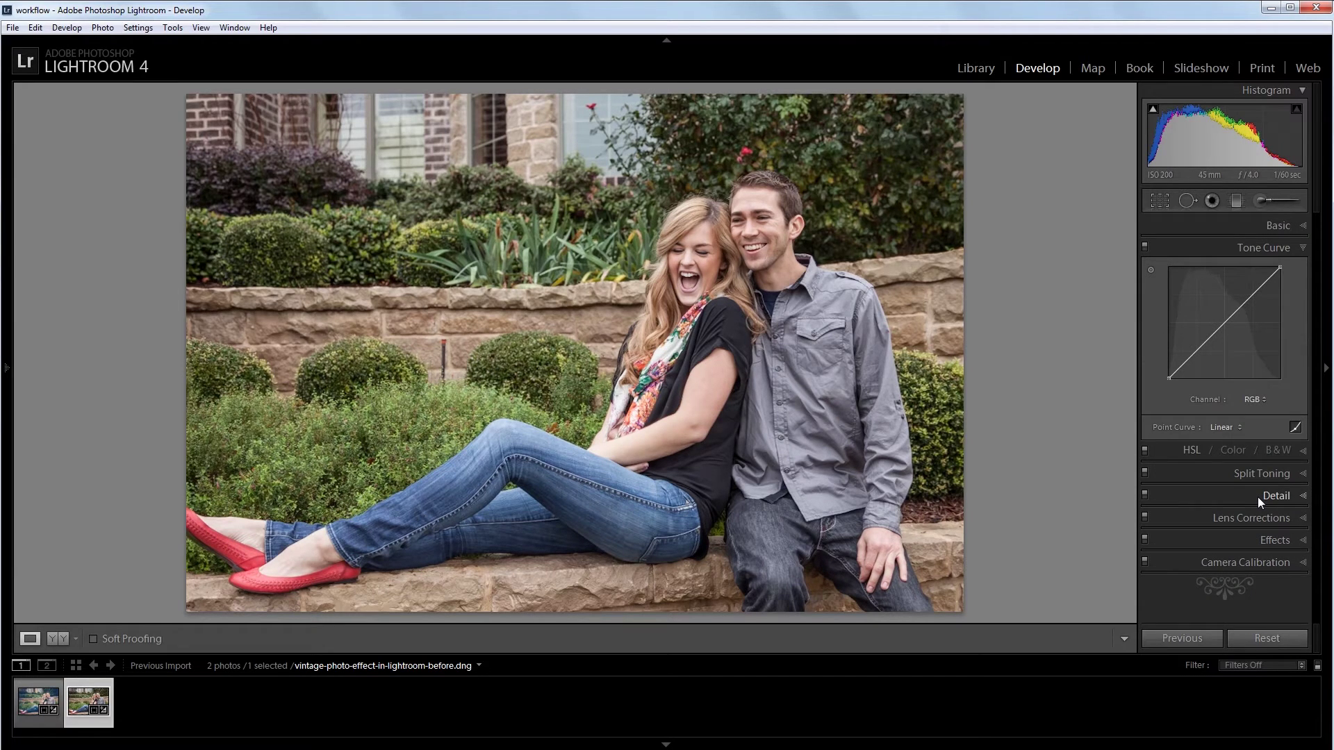
{"action": "left_click", "coordinate": [1295, 427]}
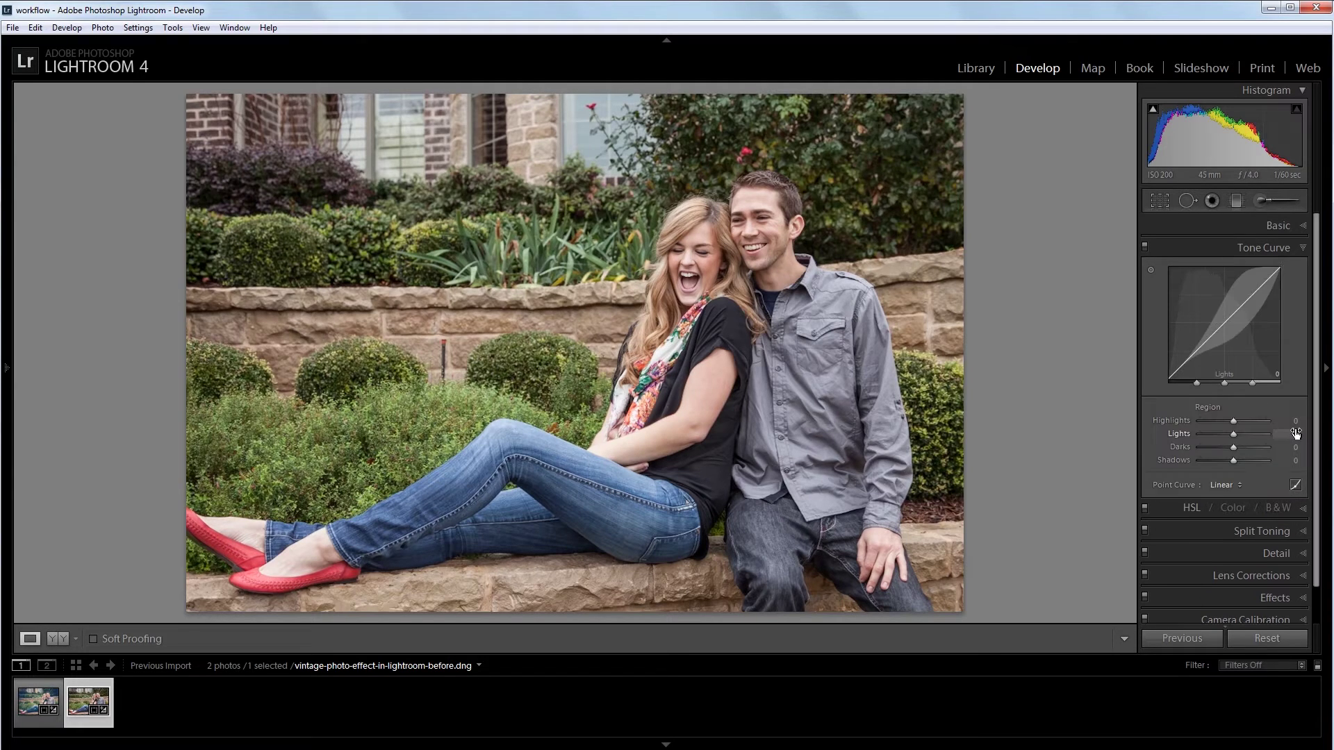
{"action": "left_click", "coordinate": [1295, 485]}
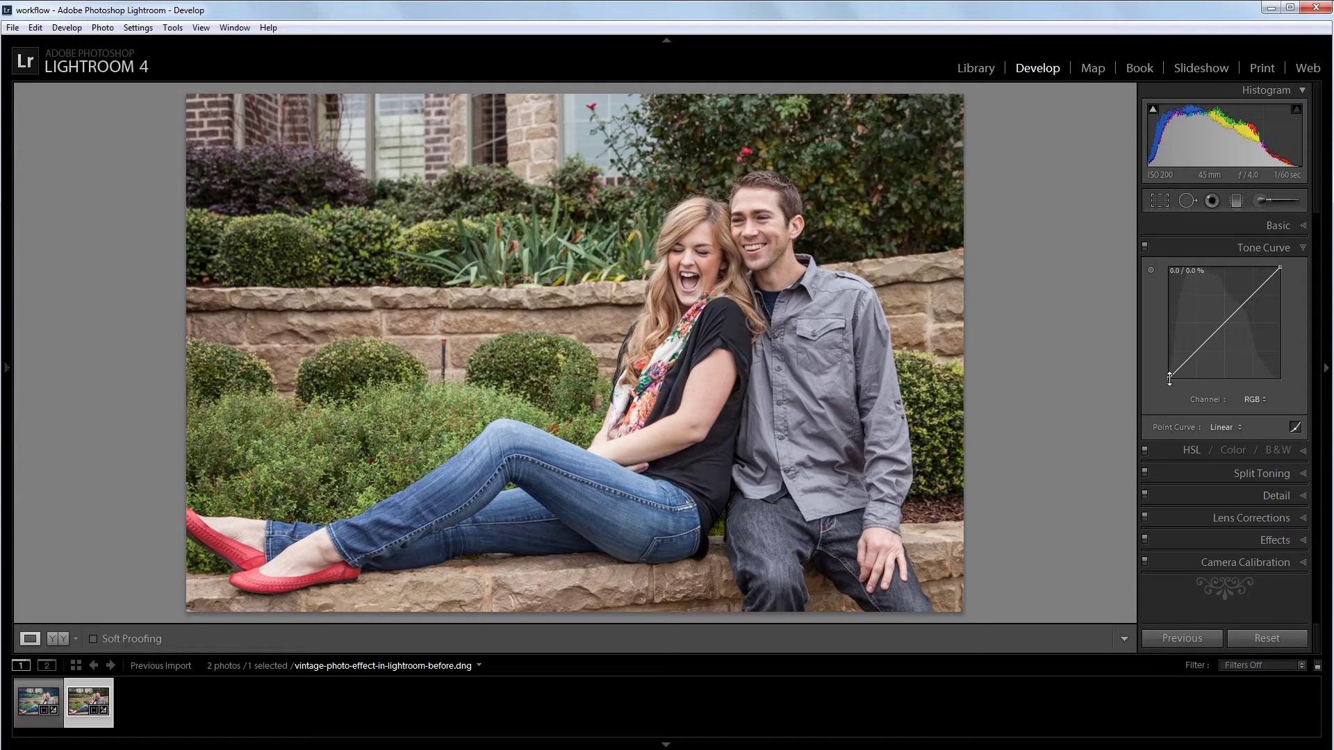
{"action": "left_click_drag", "start_coordinate": [1169, 379], "coordinate": [1169, 360]}
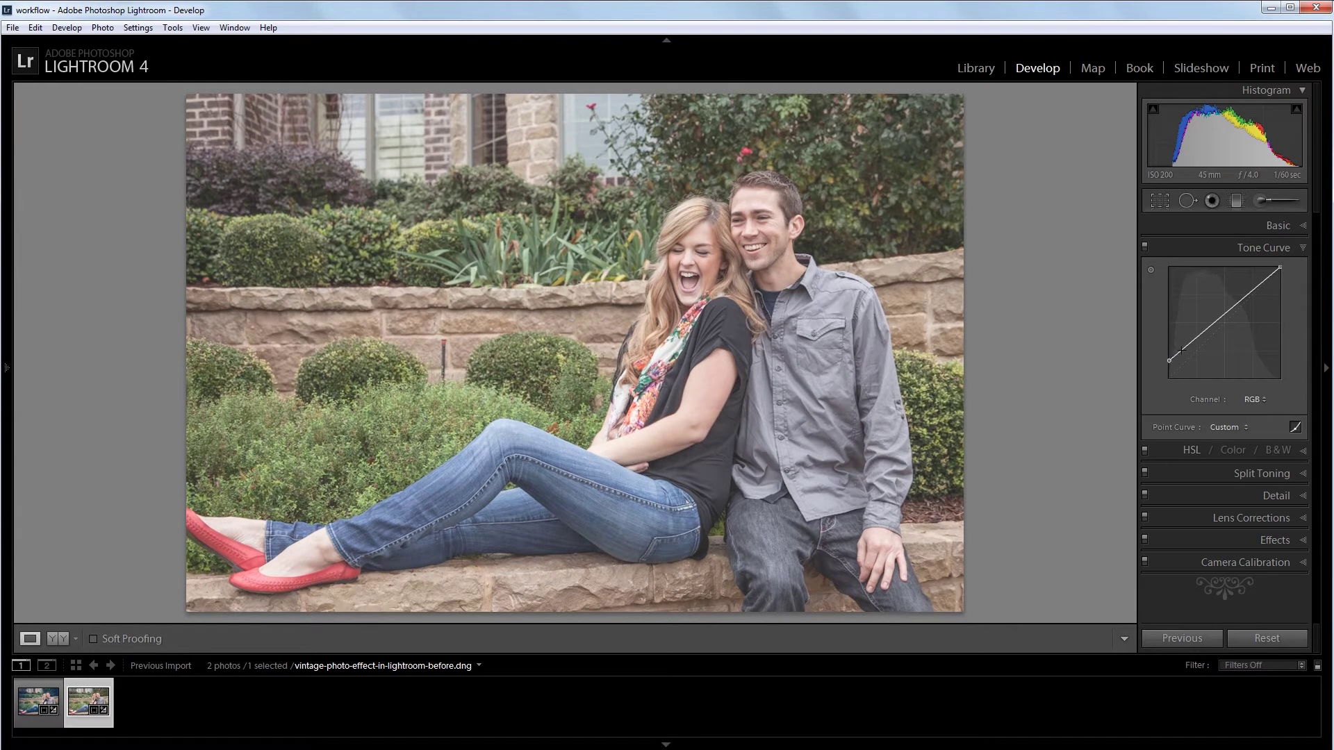
{"action": "left_click_drag", "start_coordinate": [1280, 266], "coordinate": [1286, 298]}
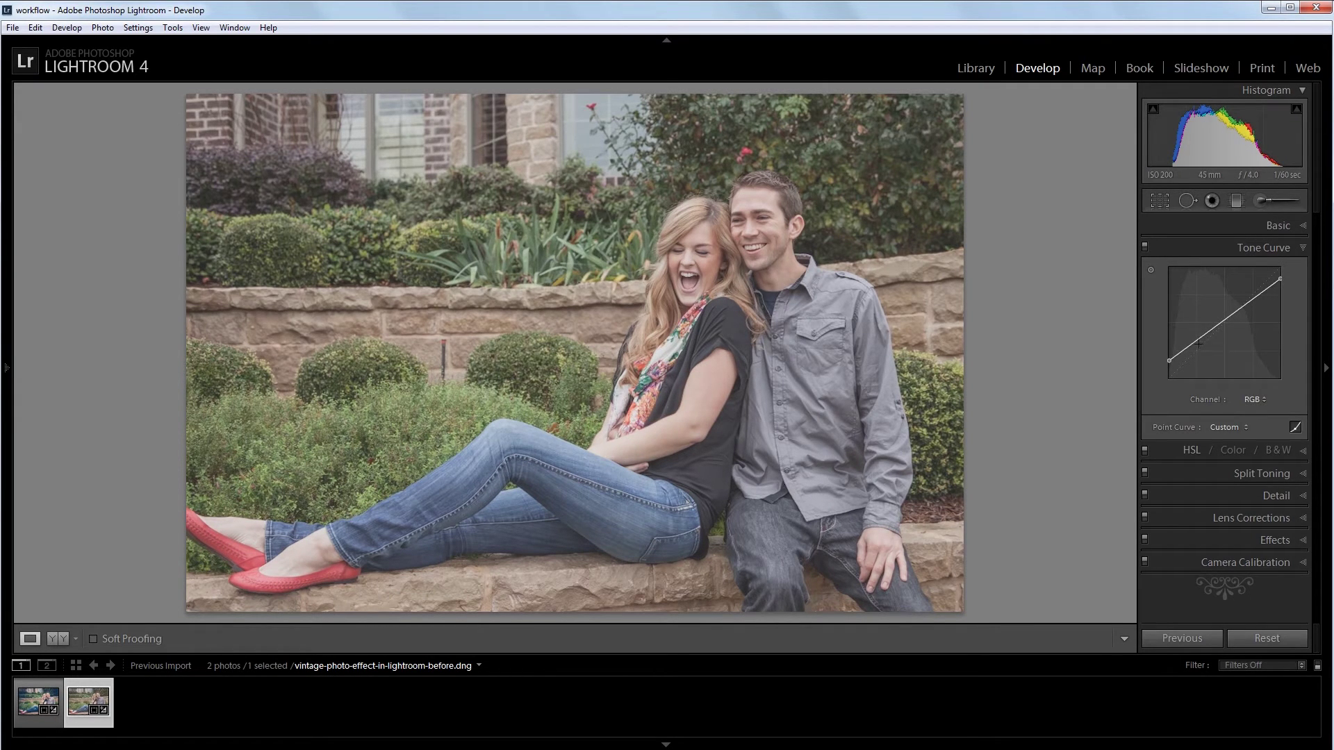
{"action": "left_click_drag", "start_coordinate": [1200, 338], "coordinate": [1197, 348]}
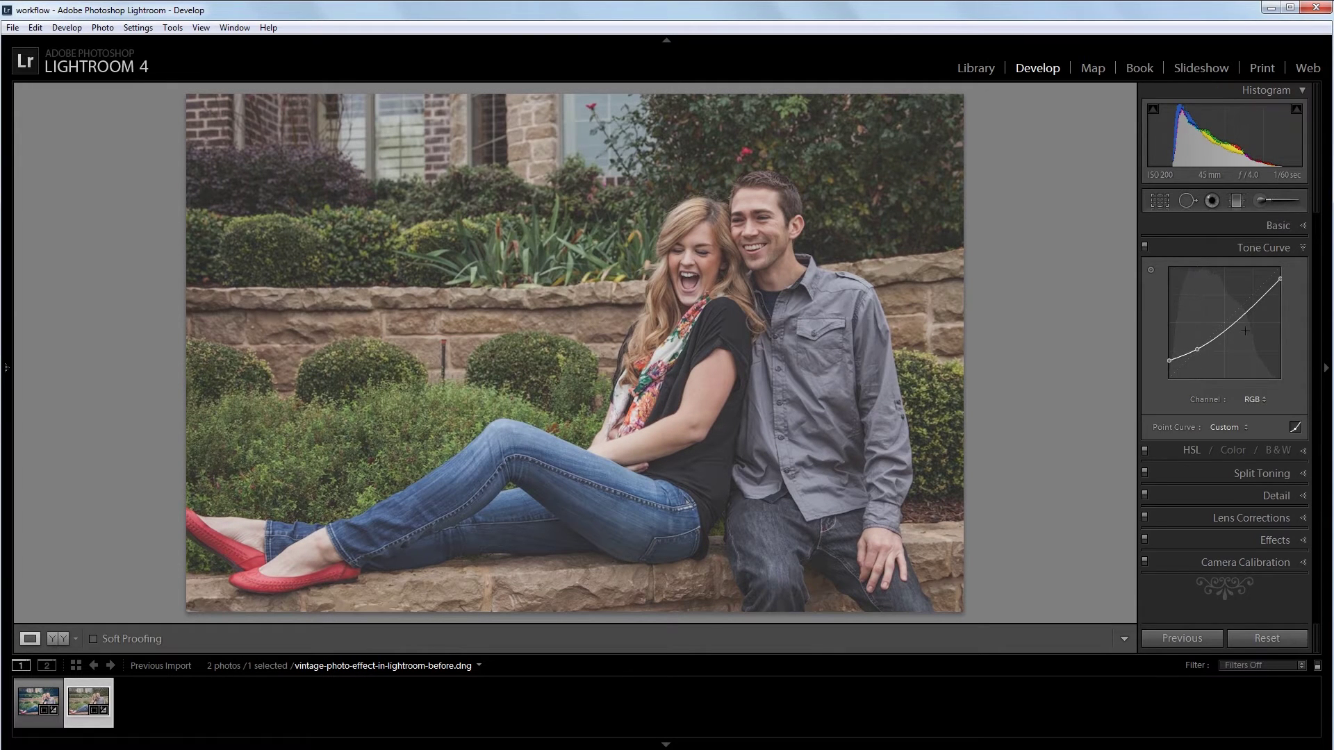
{"action": "left_click_drag", "start_coordinate": [1254, 303], "coordinate": [1253, 296]}
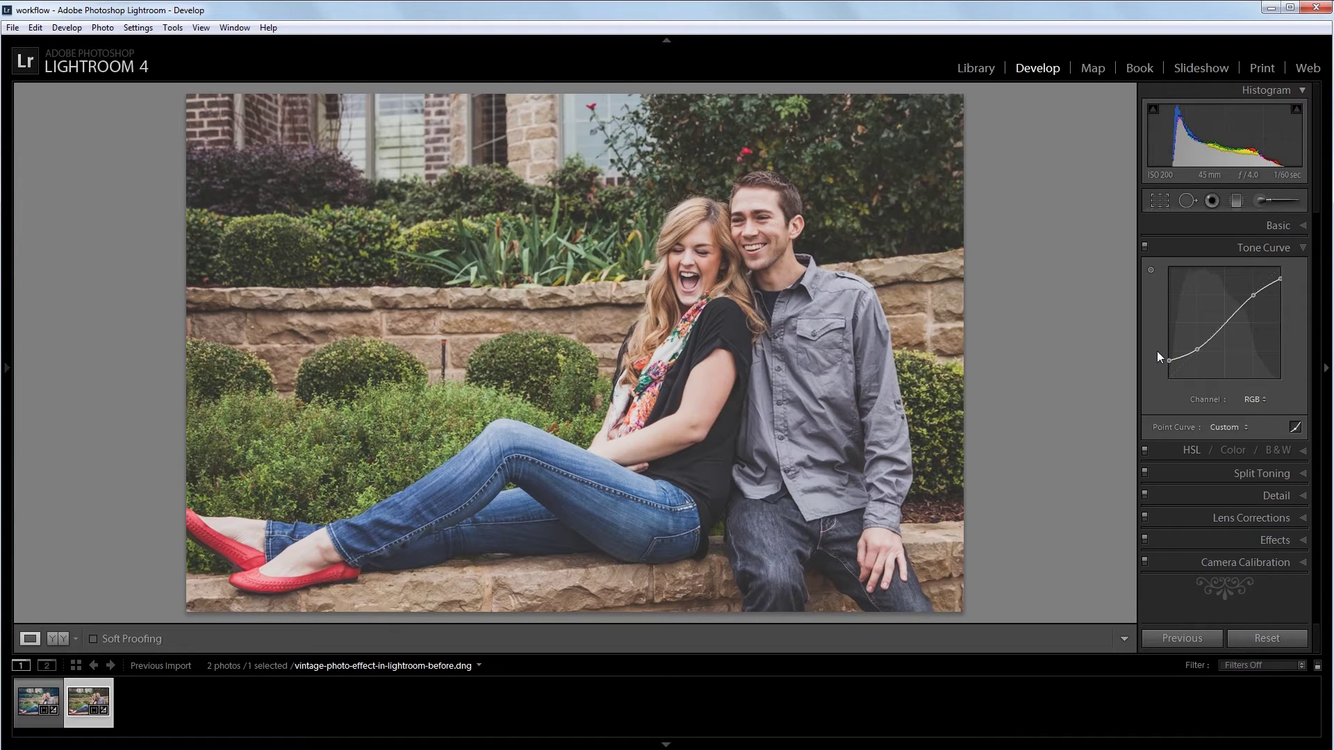
{"action": "key", "text": "backslash"}
{"action": "key", "text": "backslash"}
Step: On the Blue channel curve, cap the top at 91.8% and lift a shadow point to 25.9/31.0%
{"action": "left_click", "coordinate": [1250, 399]}
{"action": "left_click", "coordinate": [1230, 463]}
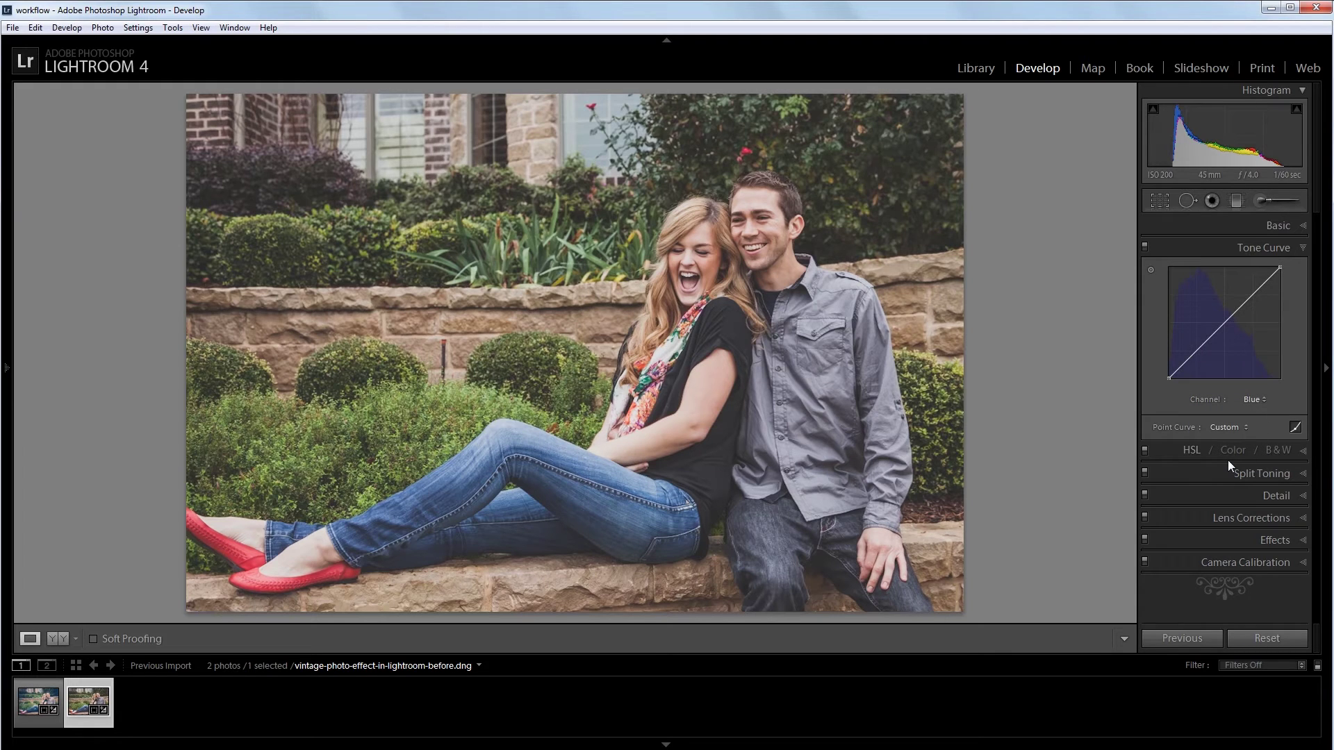
{"action": "left_click_drag", "start_coordinate": [1168, 378], "coordinate": [1161, 346]}
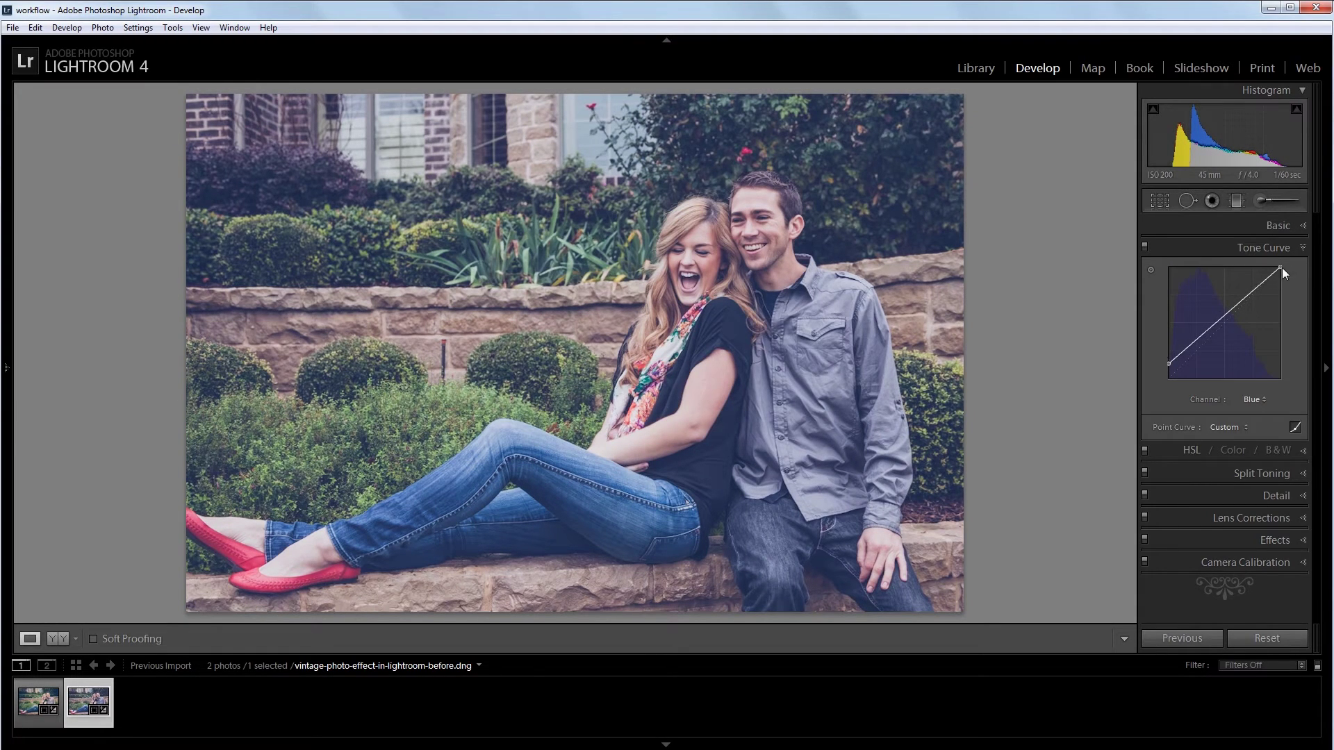
{"action": "left_click_drag", "start_coordinate": [1281, 268], "coordinate": [1251, 295]}
{"action": "left_click_drag", "start_coordinate": [1206, 333], "coordinate": [1195, 345]}
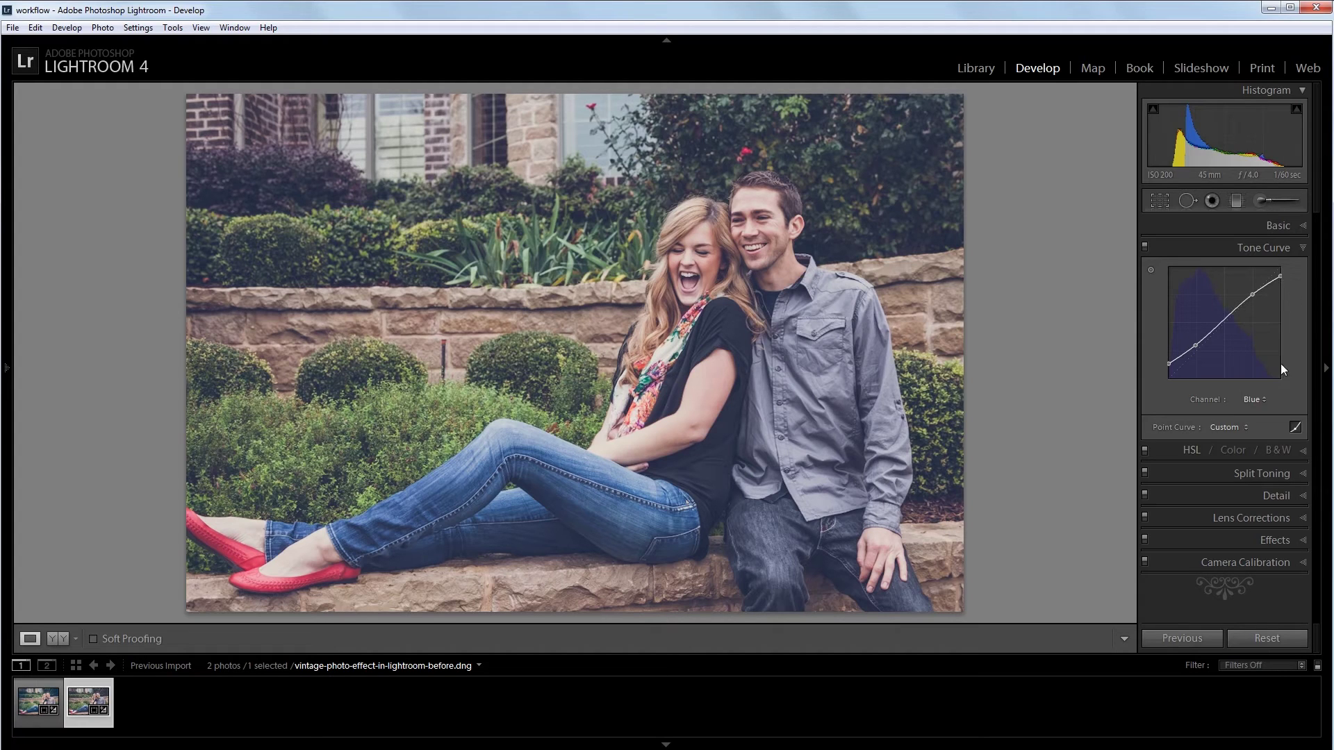
{"action": "left_click", "coordinate": [1253, 399]}
Step: Shape the Red curve with points at 76.5/78.0% and 25.9/23.9%
{"action": "left_click", "coordinate": [1231, 433]}
{"action": "left_click", "coordinate": [1254, 293]}
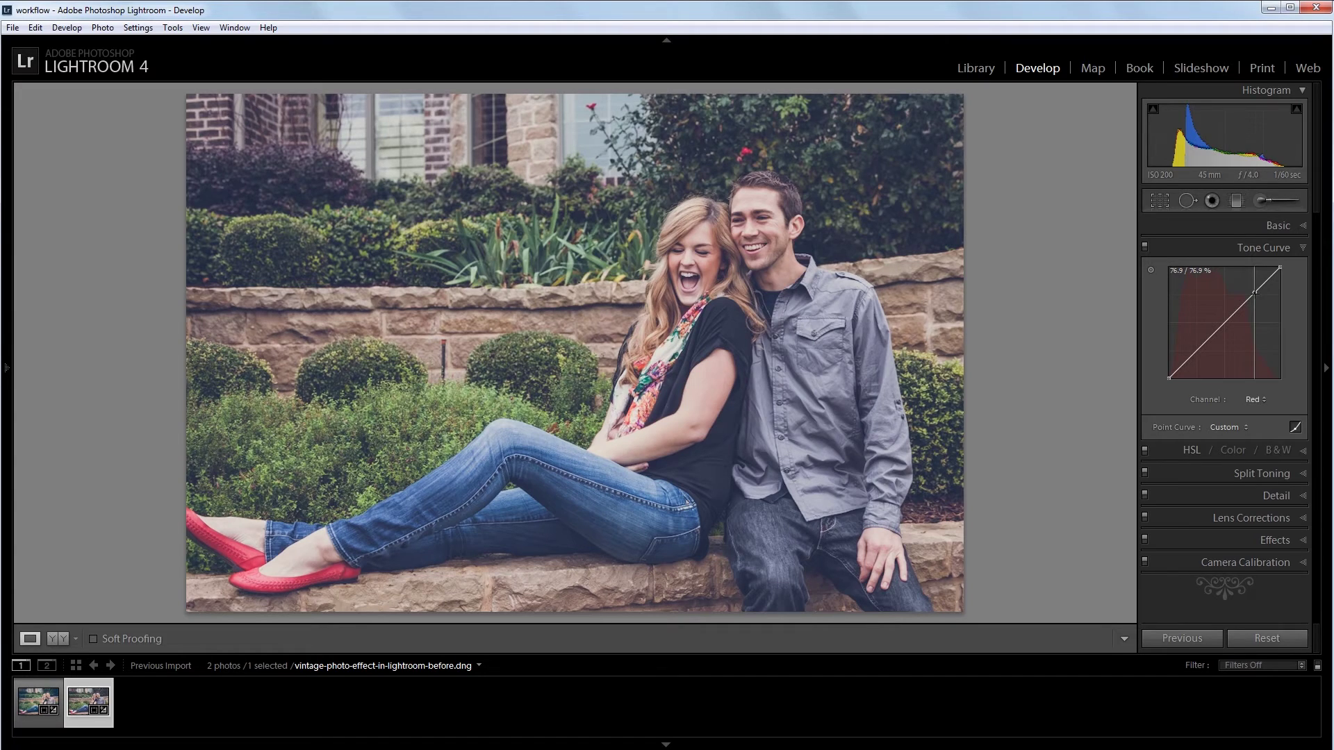
{"action": "left_click_drag", "start_coordinate": [1255, 293], "coordinate": [1253, 291]}
{"action": "left_click", "coordinate": [1196, 352]}
Step: Set Sharpening Amount to 0 and reset Luminance noise reduction to 0
{"action": "left_click", "coordinate": [1270, 493]}
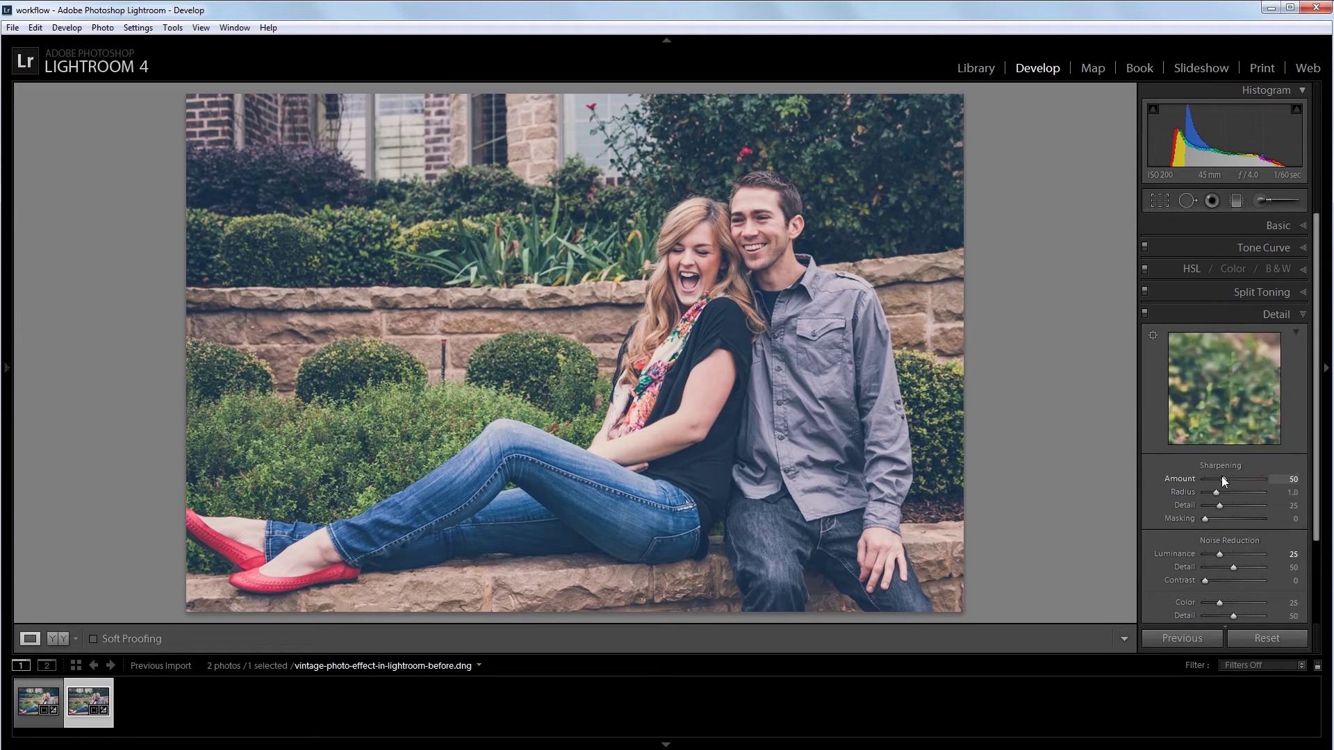
{"action": "left_click_drag", "start_coordinate": [1224, 481], "coordinate": [1203, 487]}
{"action": "double_click", "coordinate": [1181, 554]}
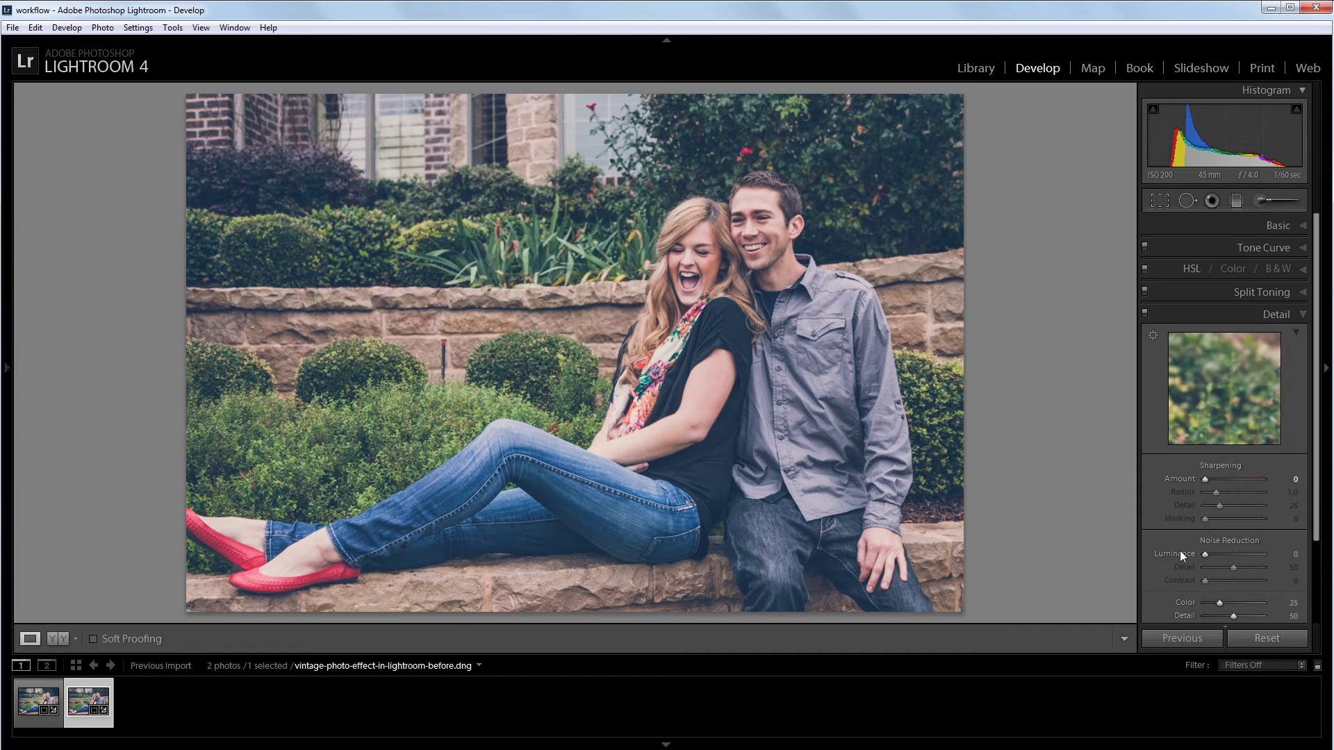
{"action": "scroll", "coordinate": [1152, 488], "scroll_direction": "down", "scroll_amount": 3}
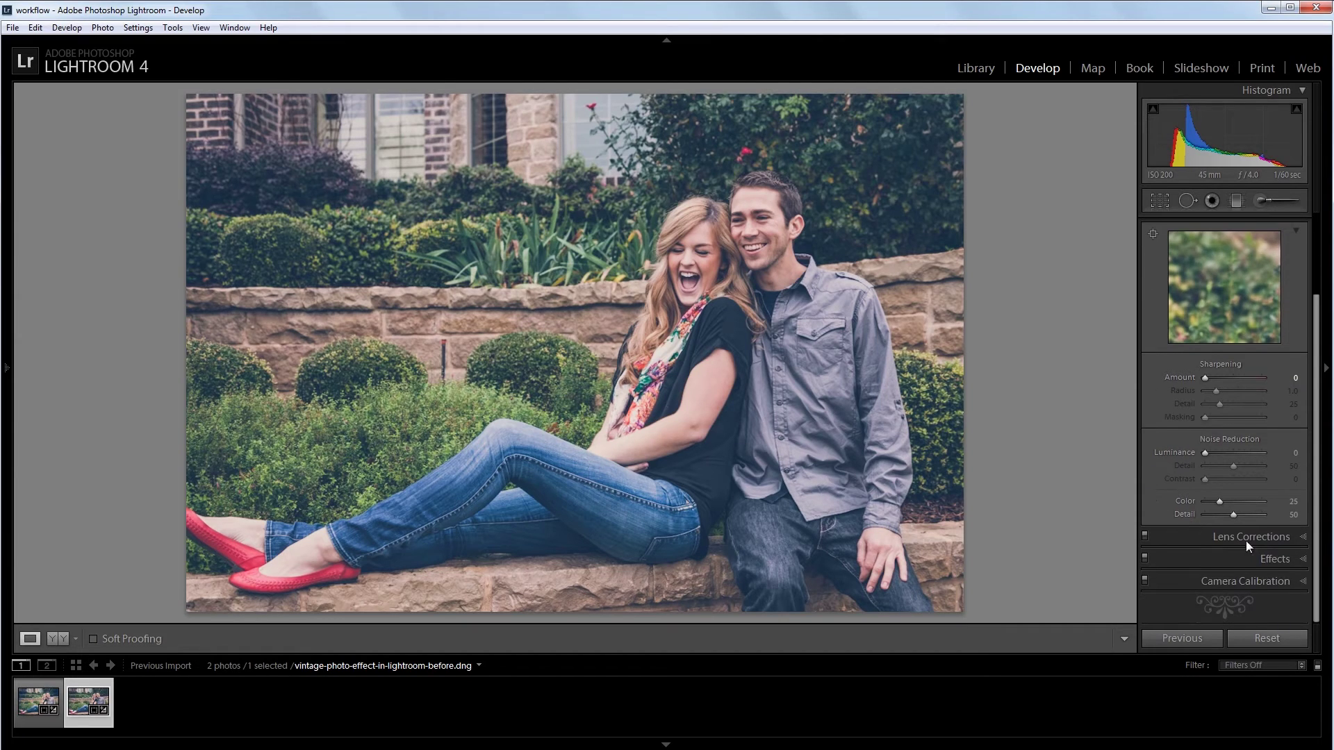
Step: Set Post-Crop Vignetting Amount to -22 and Grain Amount to 26
{"action": "left_click", "coordinate": [1267, 552]}
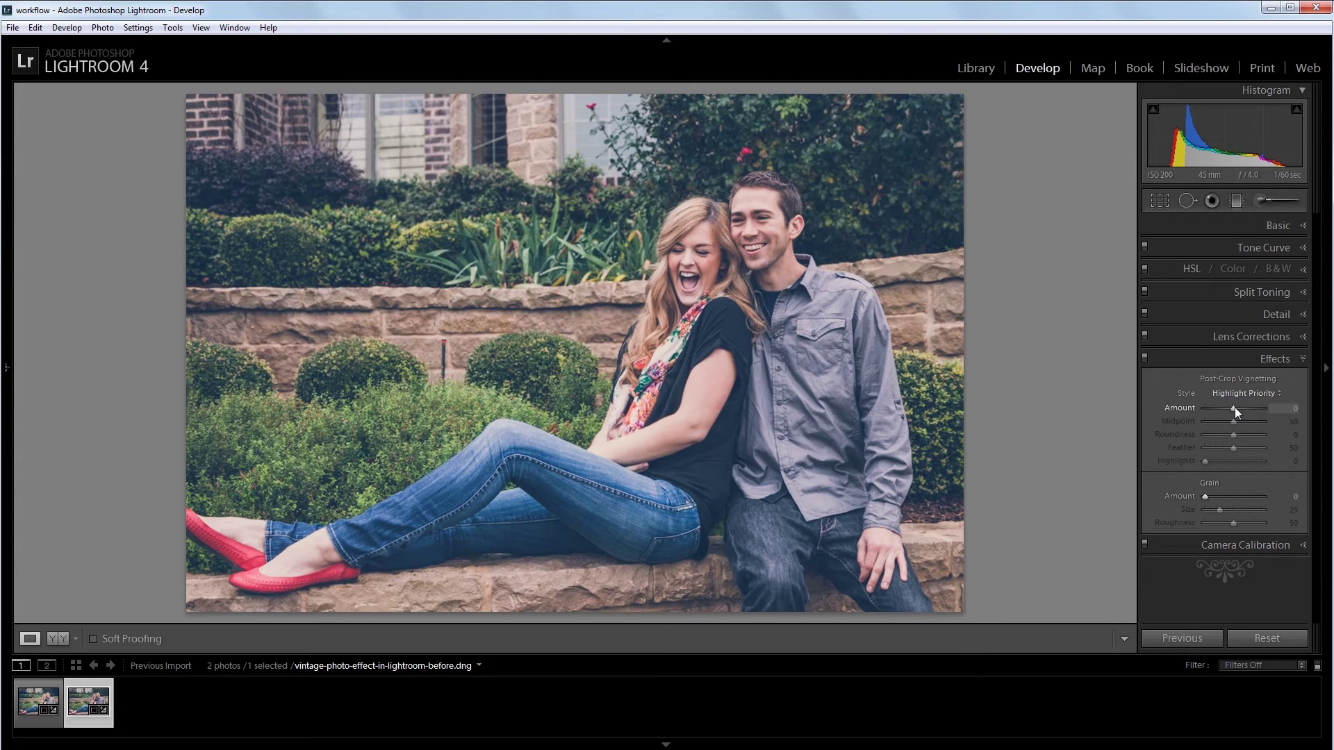
{"action": "left_click_drag", "start_coordinate": [1235, 407], "coordinate": [1228, 411]}
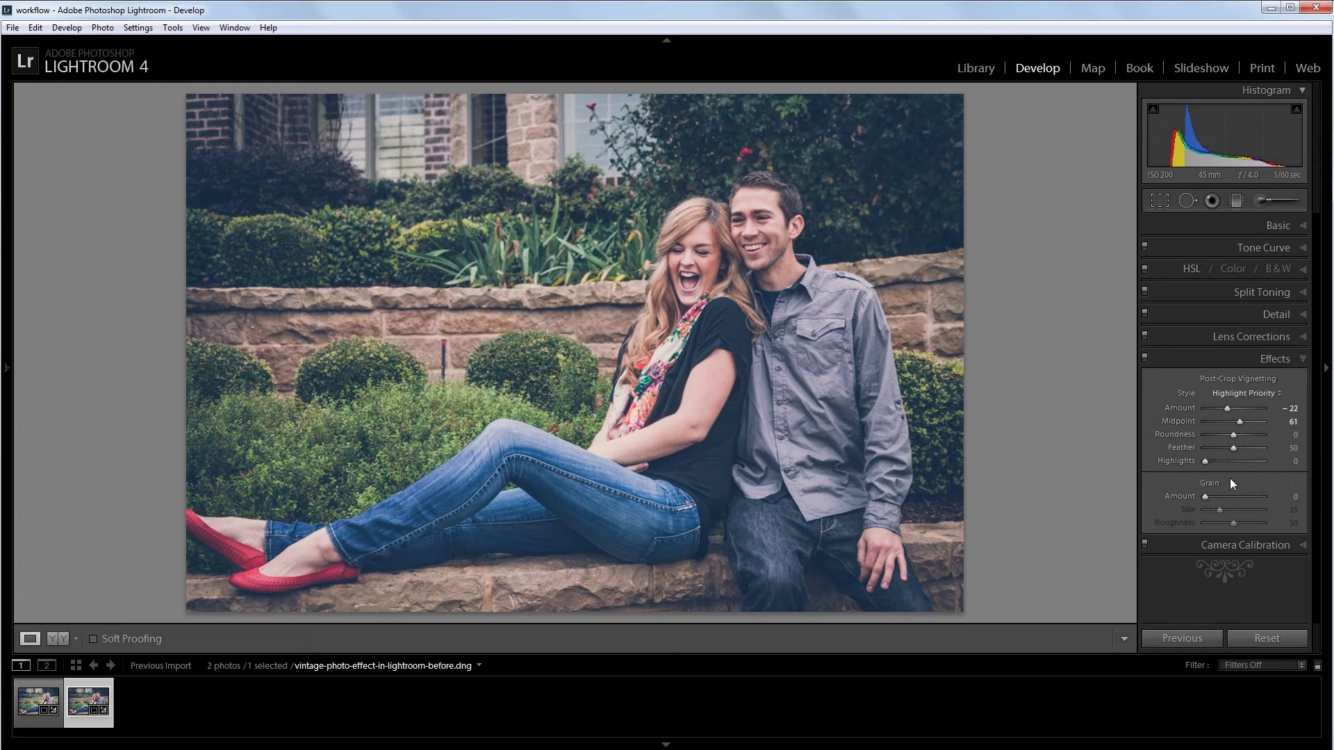
{"action": "left_click_drag", "start_coordinate": [1205, 495], "coordinate": [1212, 497]}
Step: Tint the highlights warm yellow at hue 48, saturation 11
{"action": "left_click", "coordinate": [1254, 292]}
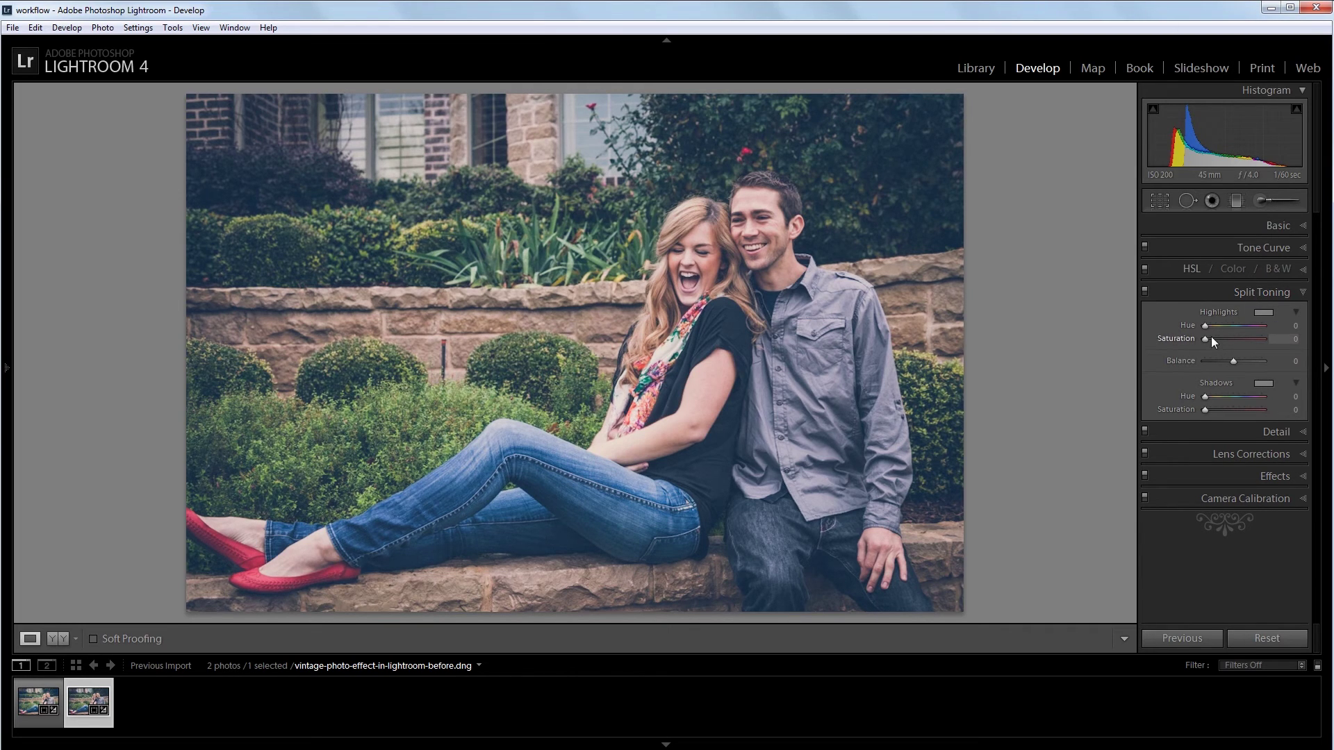
{"action": "left_click_drag", "start_coordinate": [1209, 339], "coordinate": [1273, 338]}
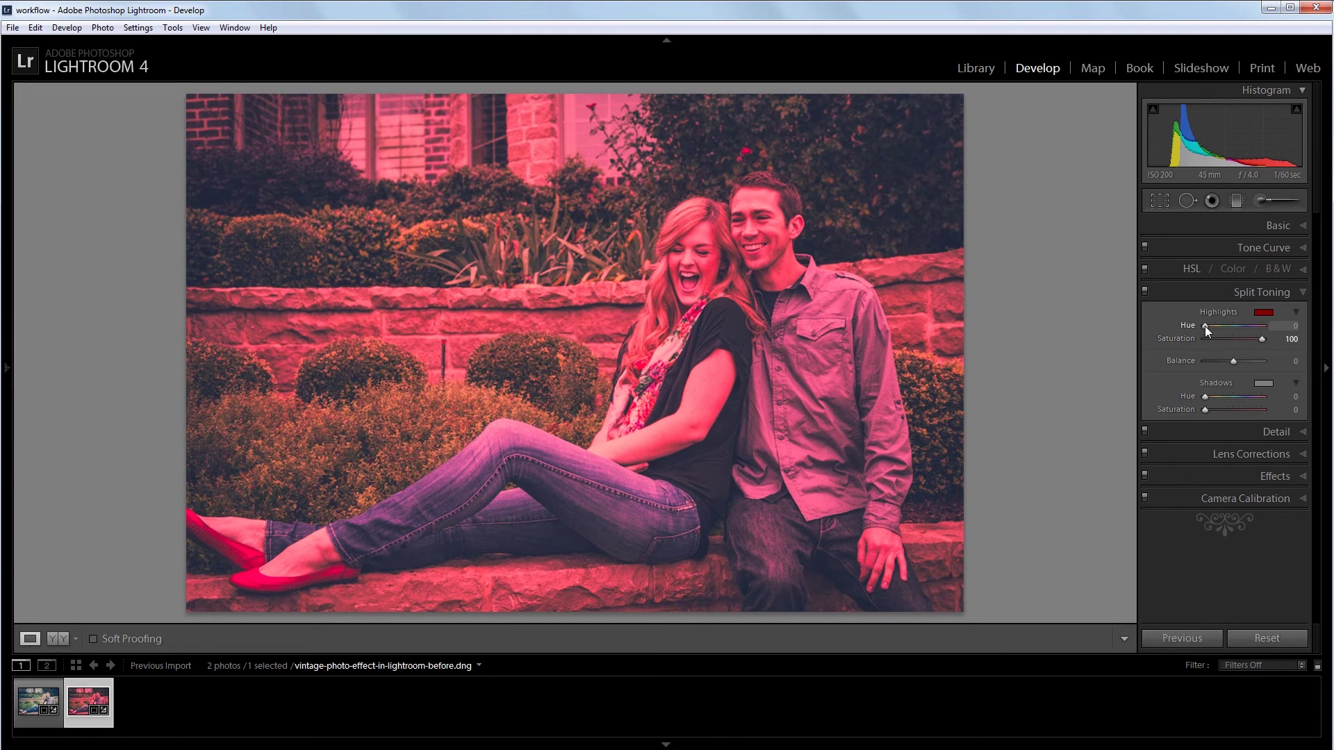
{"action": "left_click_drag", "start_coordinate": [1204, 327], "coordinate": [1212, 326]}
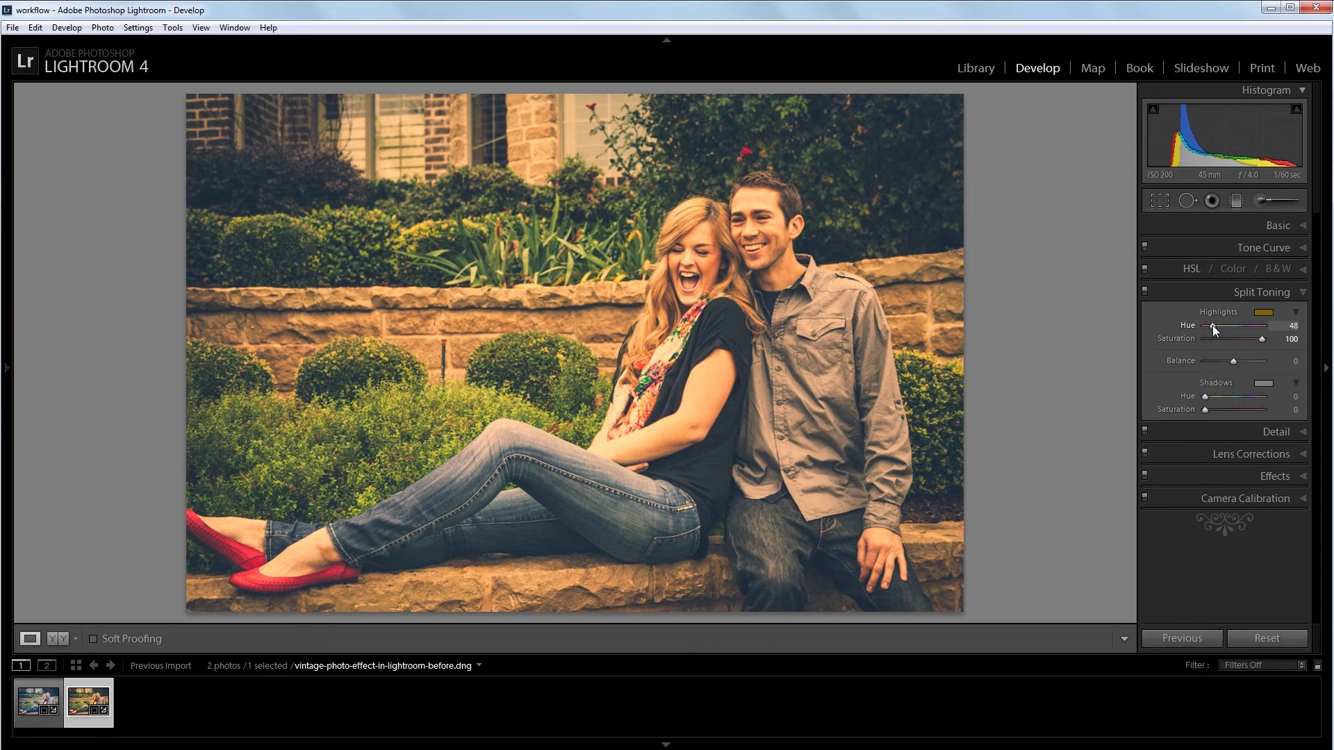
{"action": "left_click_drag", "start_coordinate": [1261, 338], "coordinate": [1210, 352]}
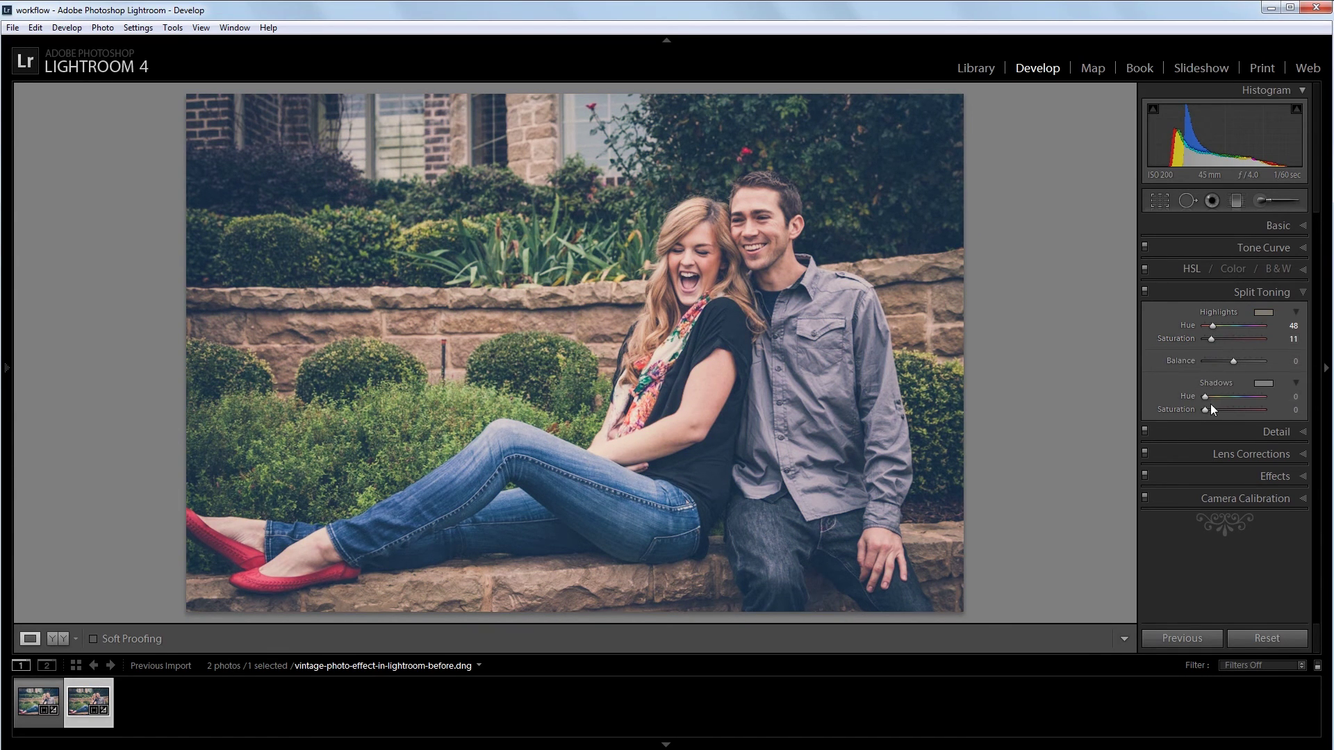
Step: Tint the shadows blue at hue 241, saturation 11
{"action": "left_click_drag", "start_coordinate": [1207, 408], "coordinate": [1267, 406]}
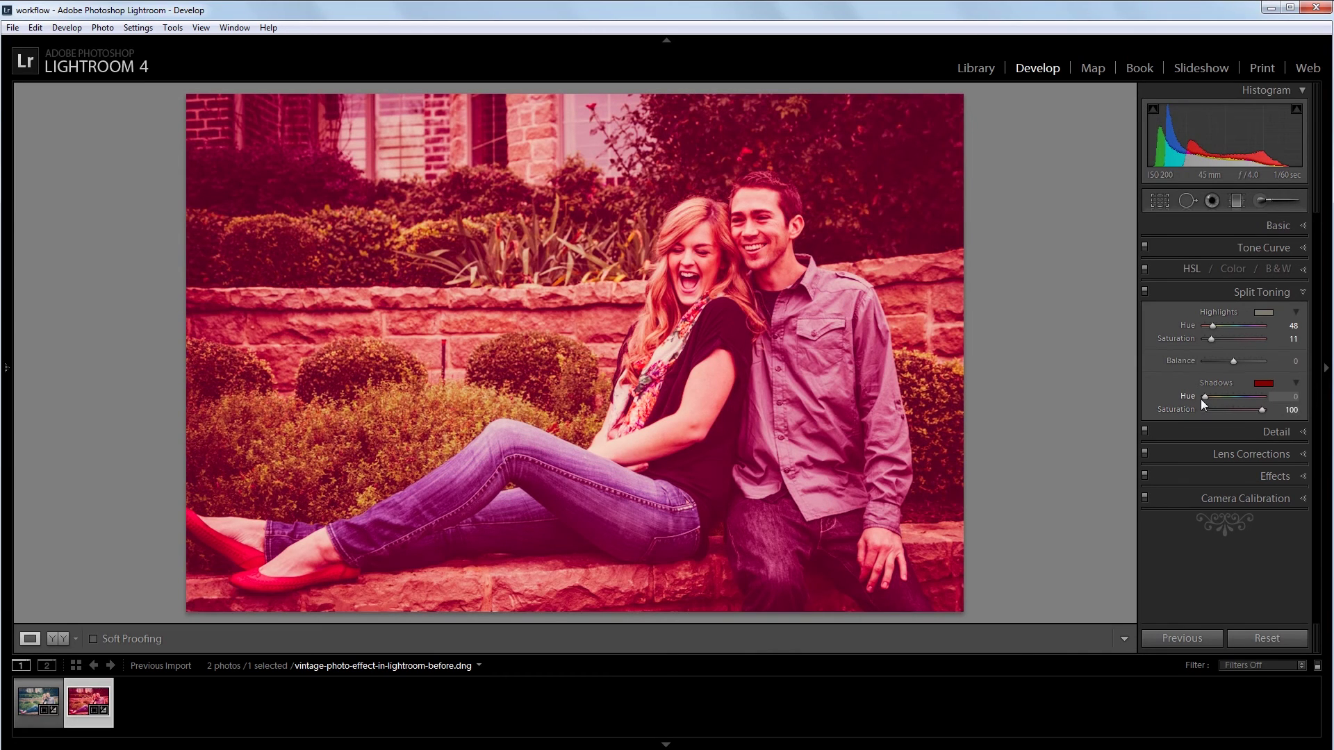
{"action": "left_click_drag", "start_coordinate": [1203, 397], "coordinate": [1244, 397]}
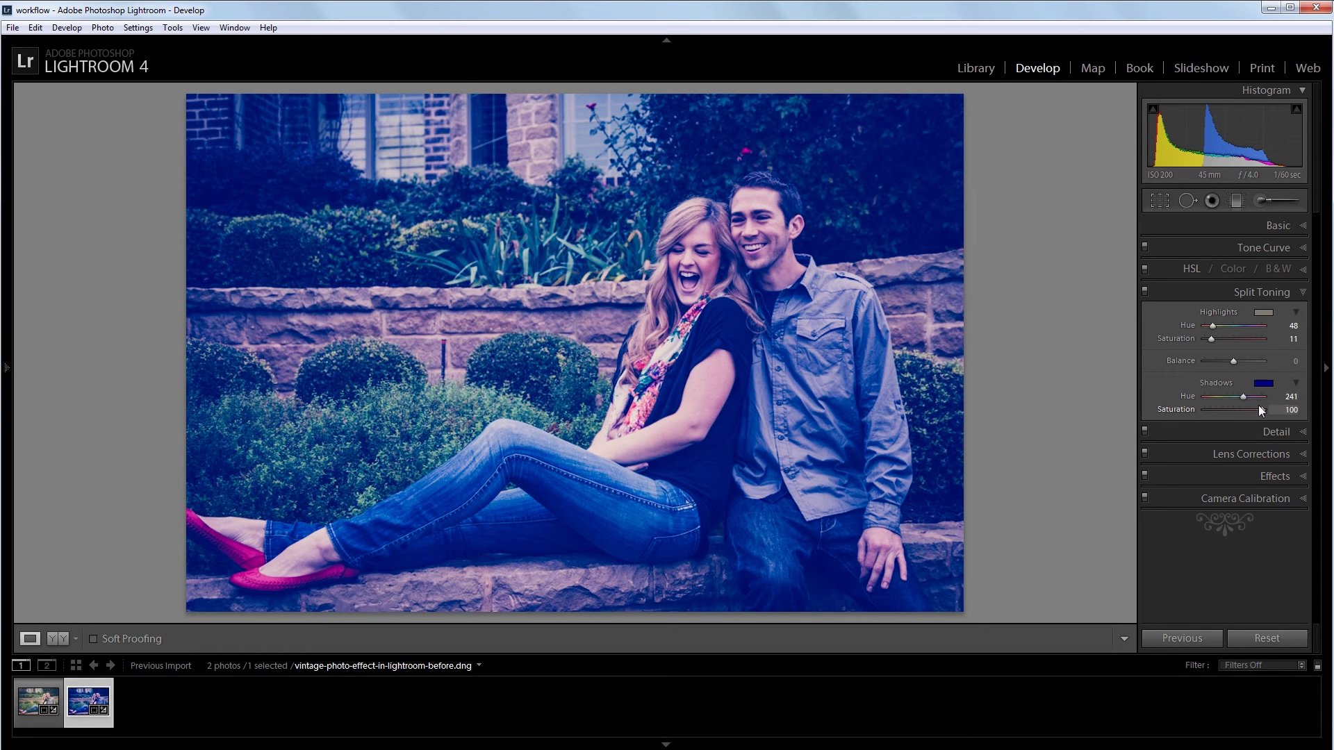
{"action": "left_click_drag", "start_coordinate": [1260, 410], "coordinate": [1210, 424]}
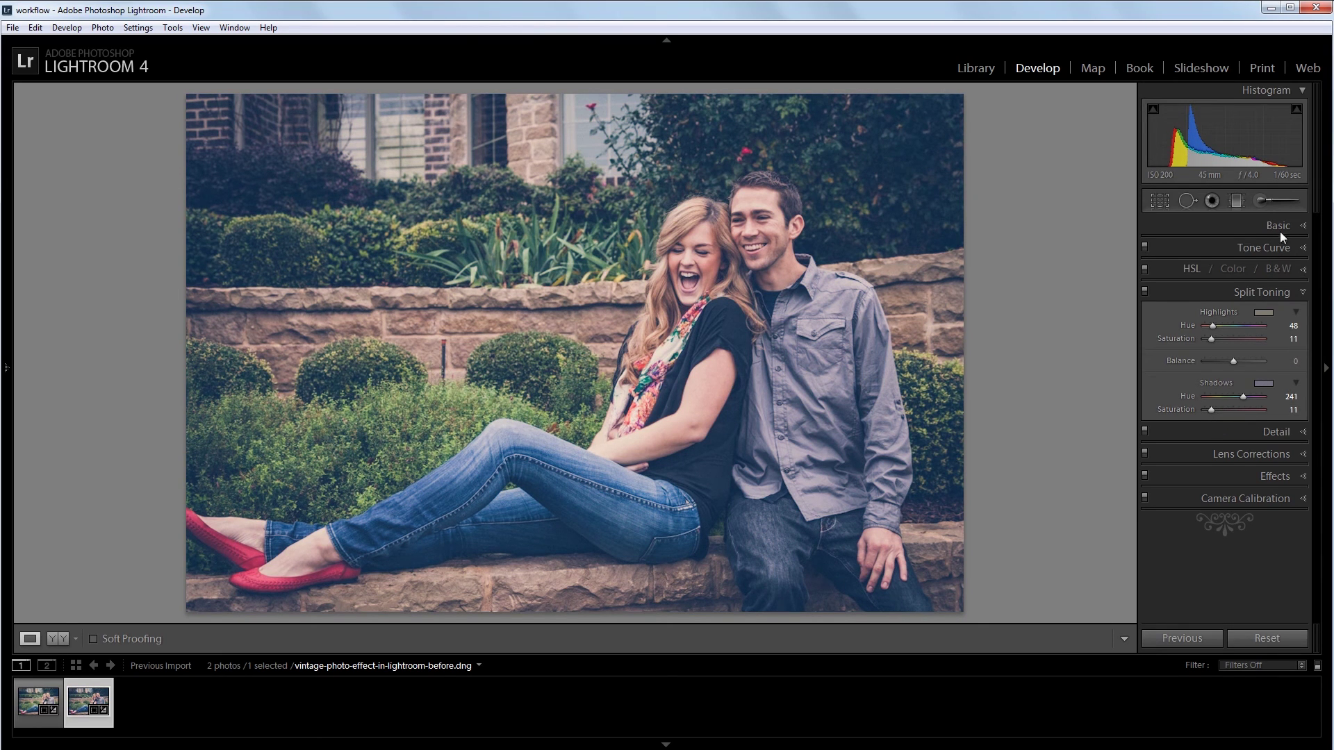
{"action": "left_click", "coordinate": [1280, 203]}
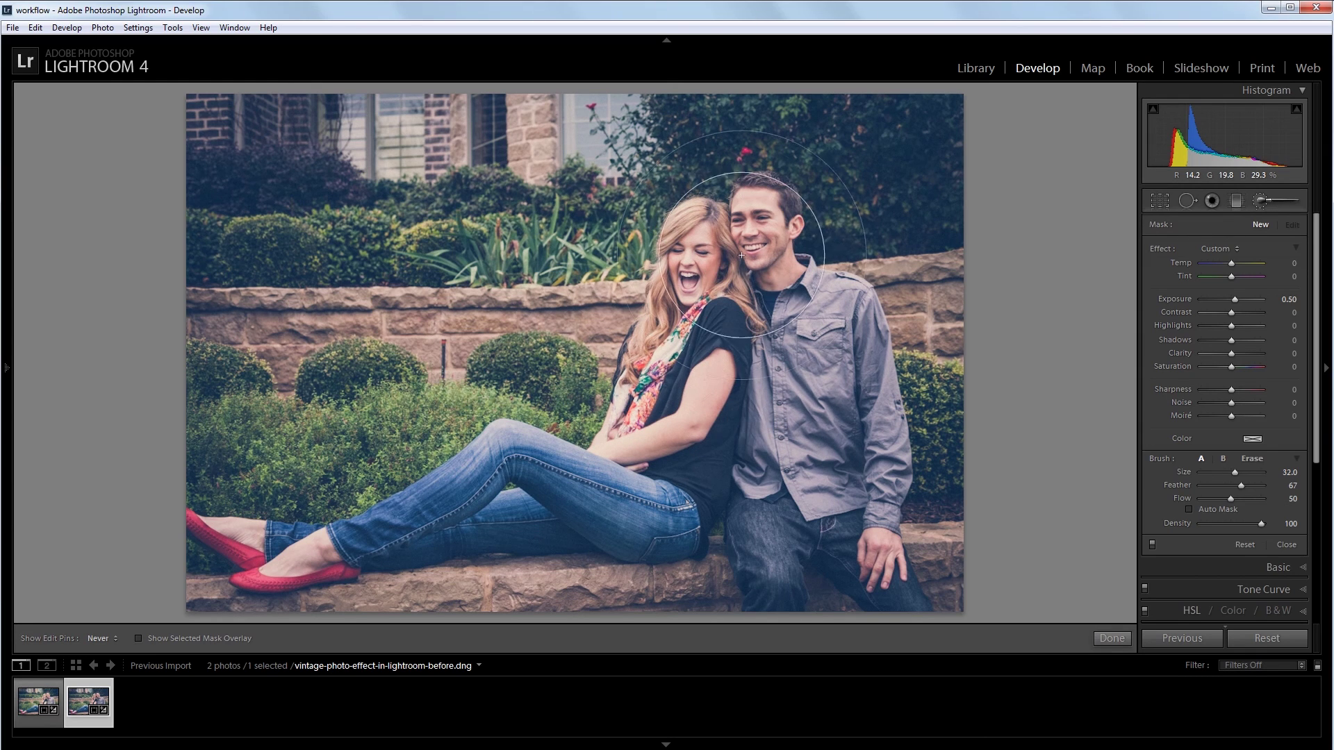
Step: Paint a +0.50 exposure brush stroke over the woman to brighten her
{"action": "left_click_drag", "start_coordinate": [703, 311], "coordinate": [743, 320]}
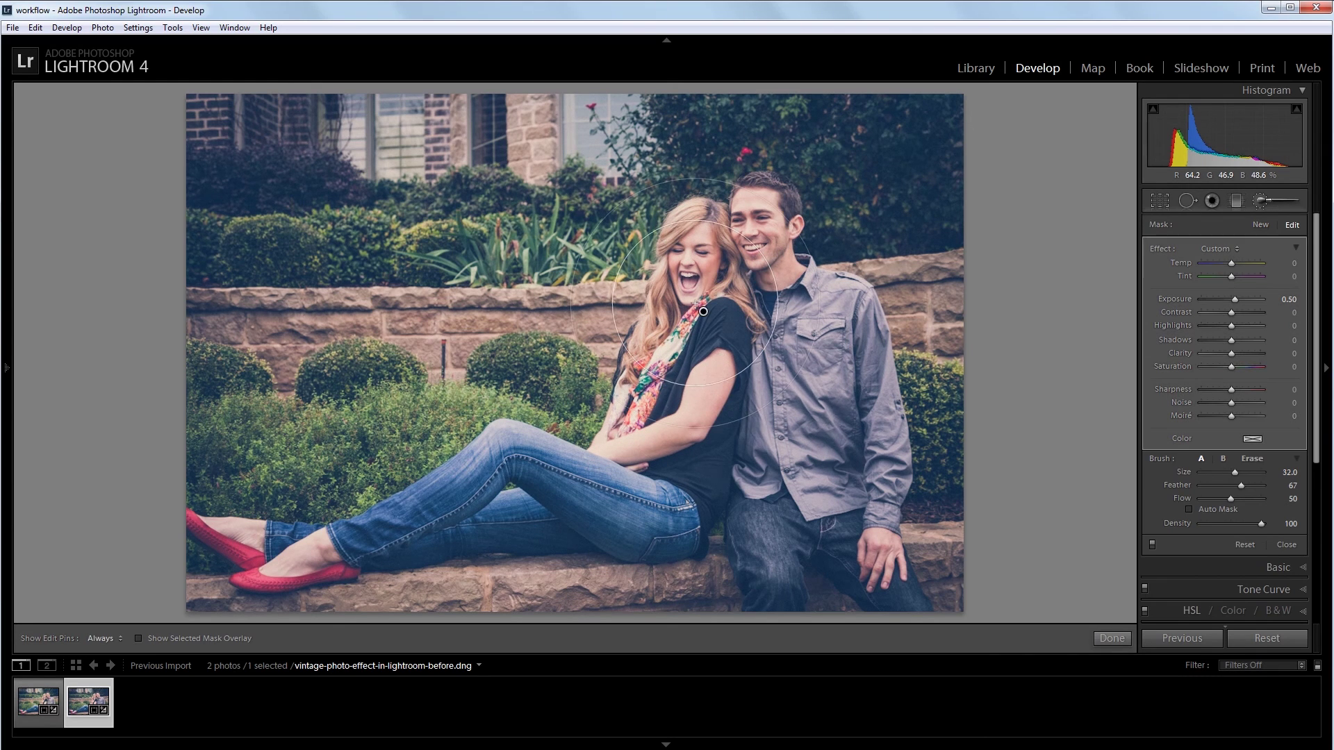
{"action": "left_click", "coordinate": [1285, 301]}
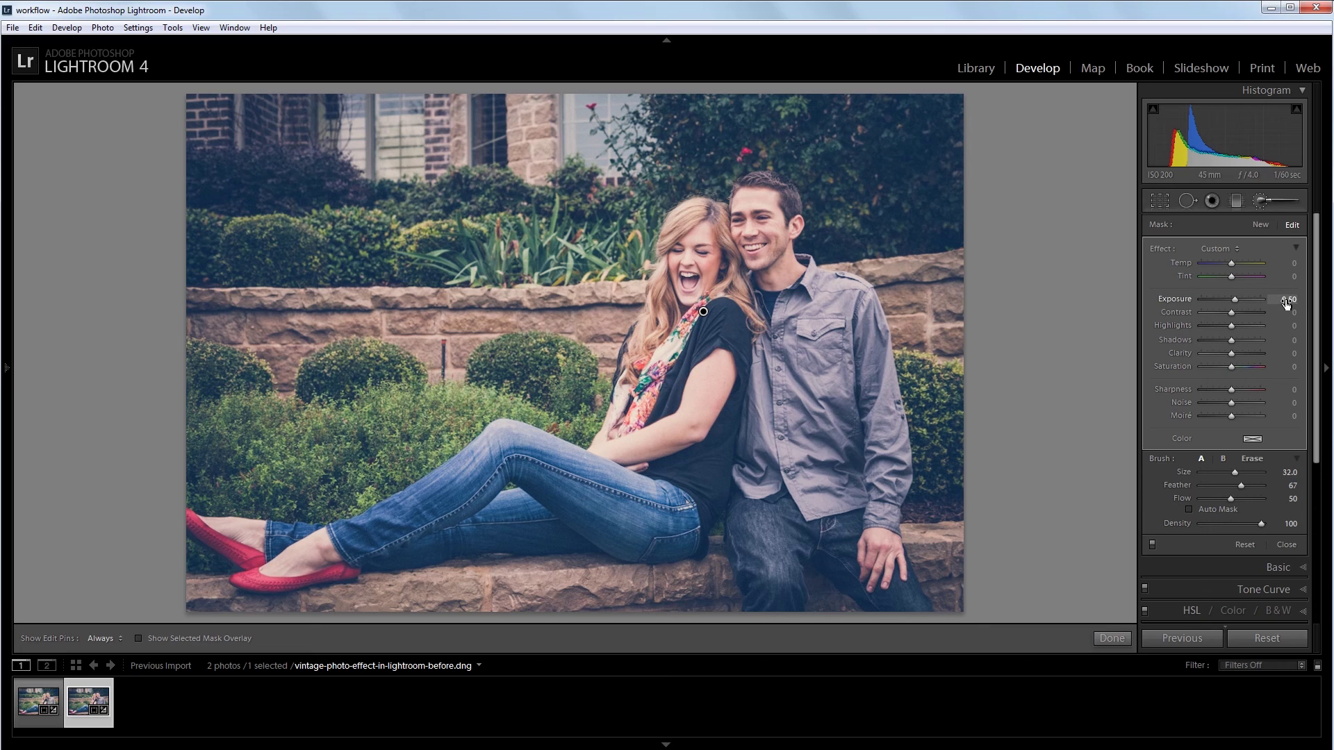
Step: Close the Adjustment Brush, flip to the unedited original, then back to the vintage edit
{"action": "key", "text": "k"}
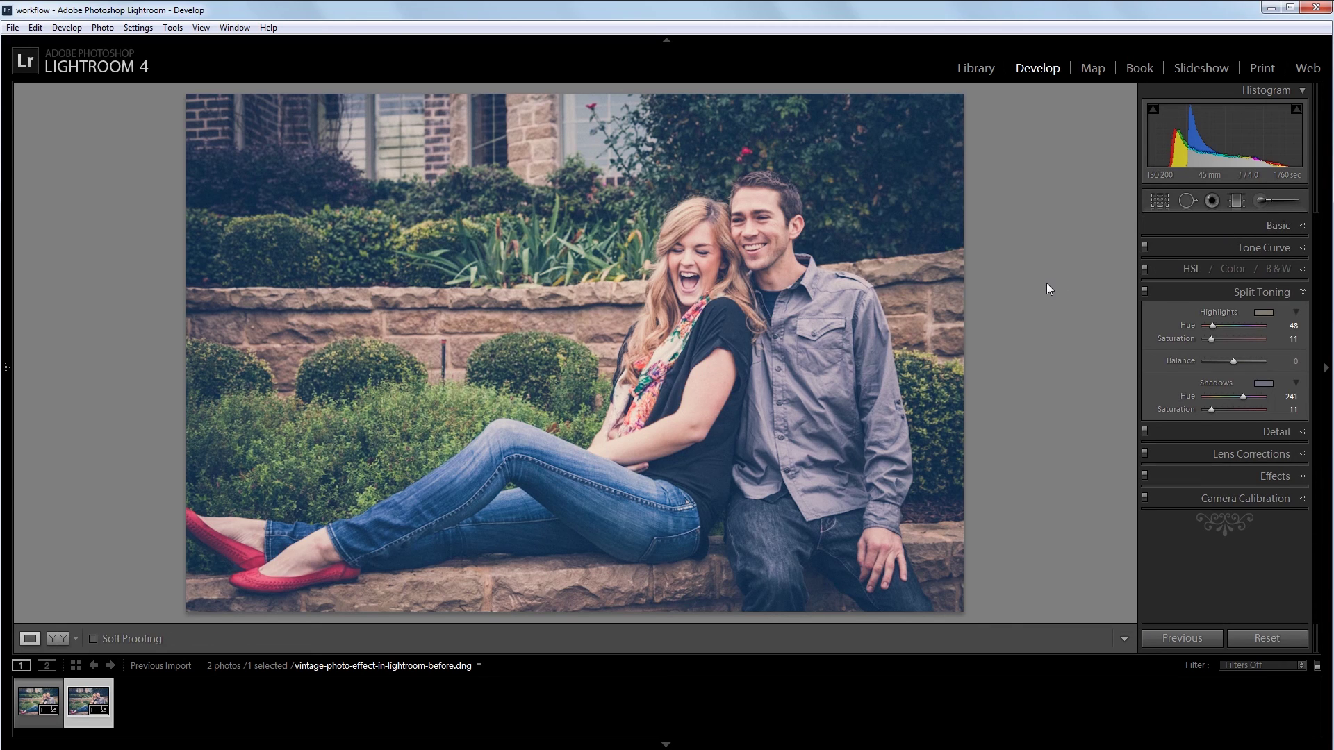
{"action": "key", "text": "backslash"}
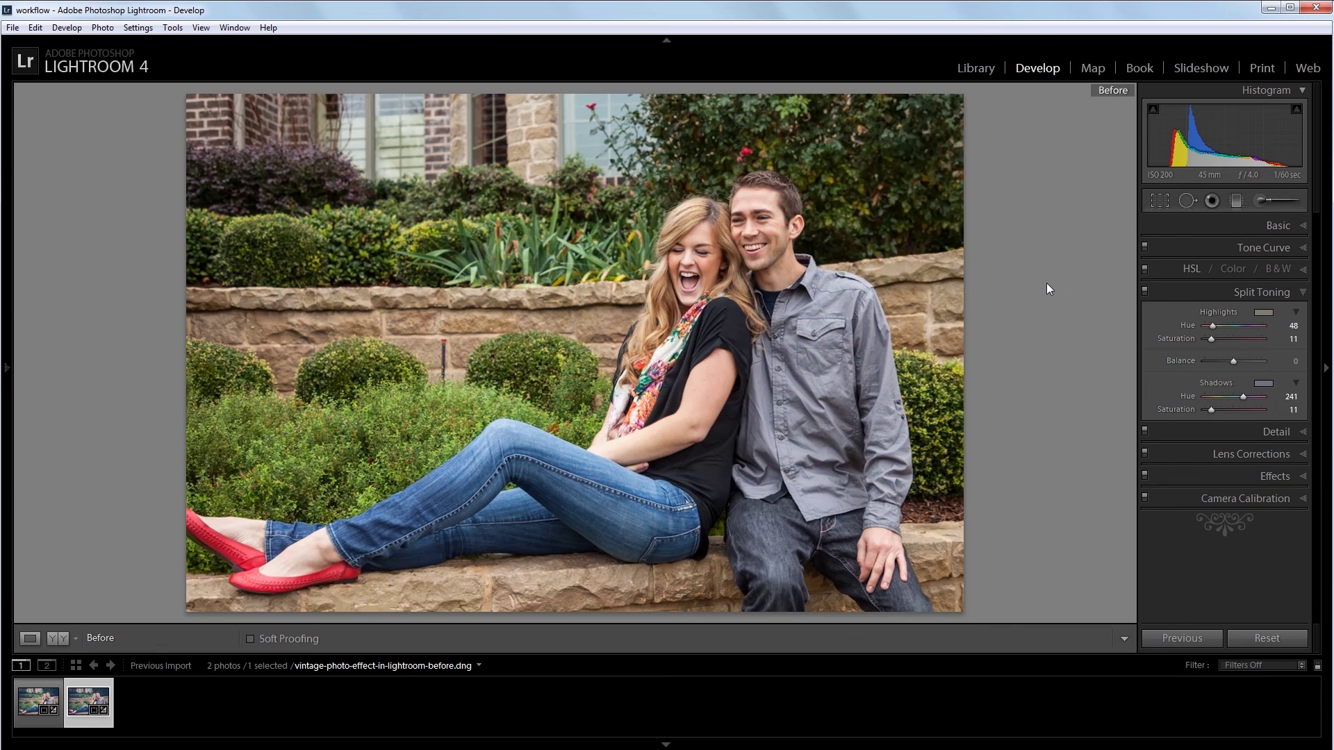
{"action": "key", "text": "backslash"}
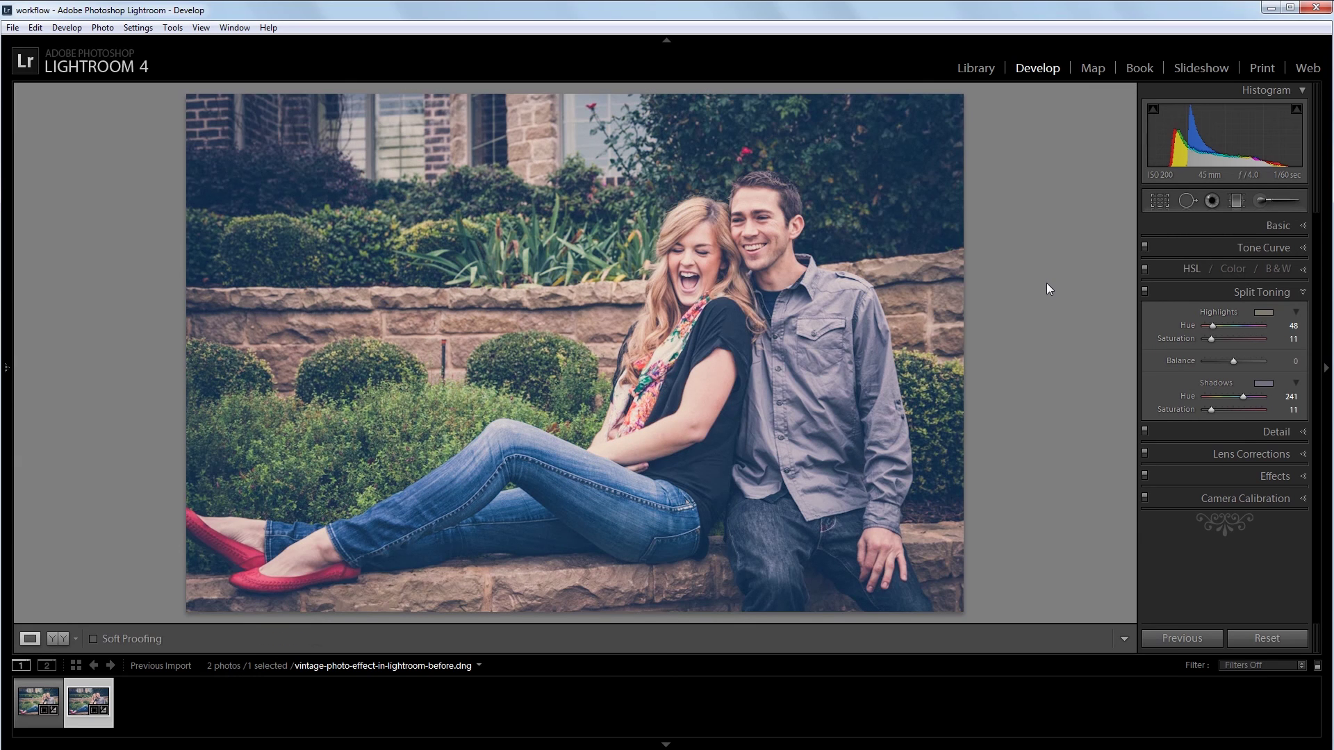